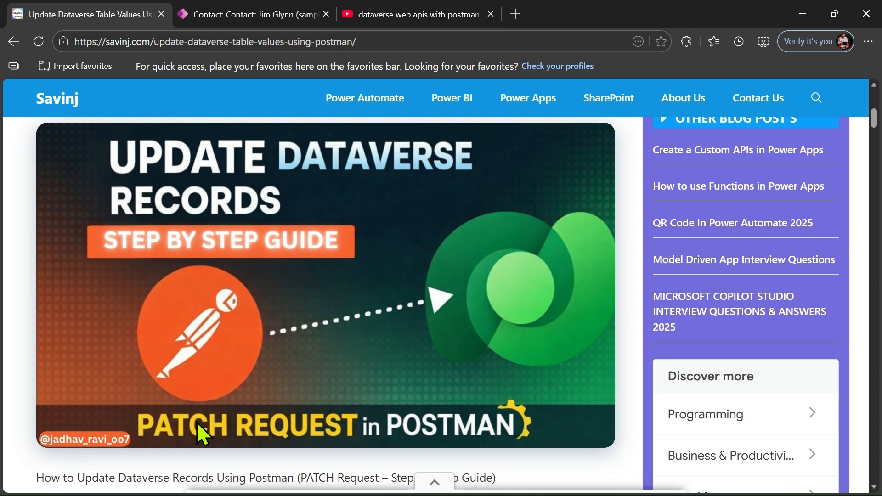
# - Scroll the Savinj article down to the OAuth 2.0 Authorization Setup section and the Update Dataverse Record diagram
pyautogui.scroll(-10, 197, 422)
pyautogui.scroll(-5, 197, 422)
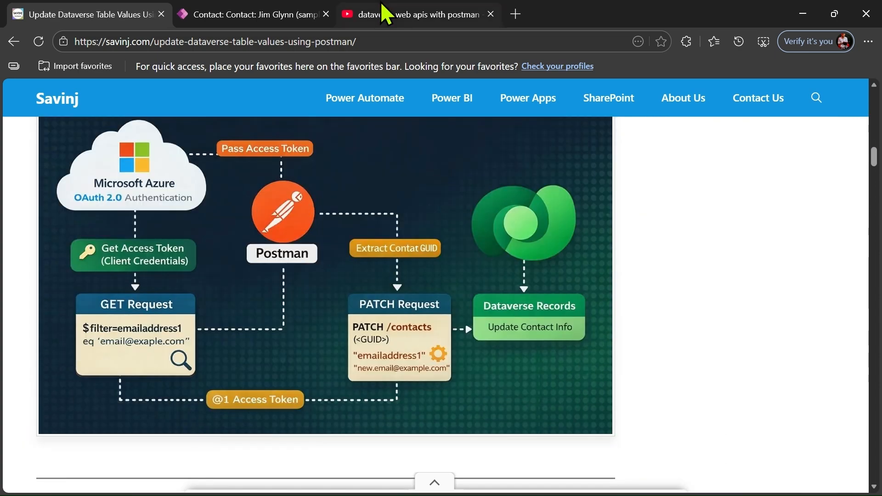
pyautogui.click(386, 14)
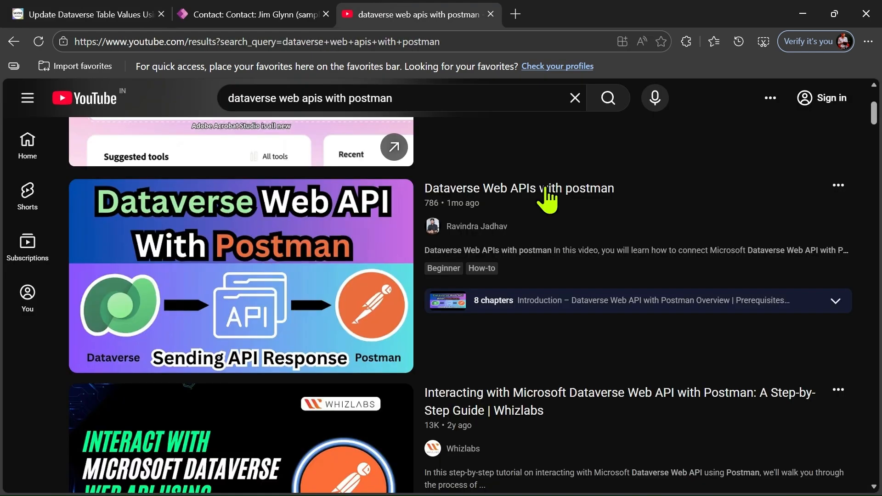
pyautogui.moveTo(524, 241)
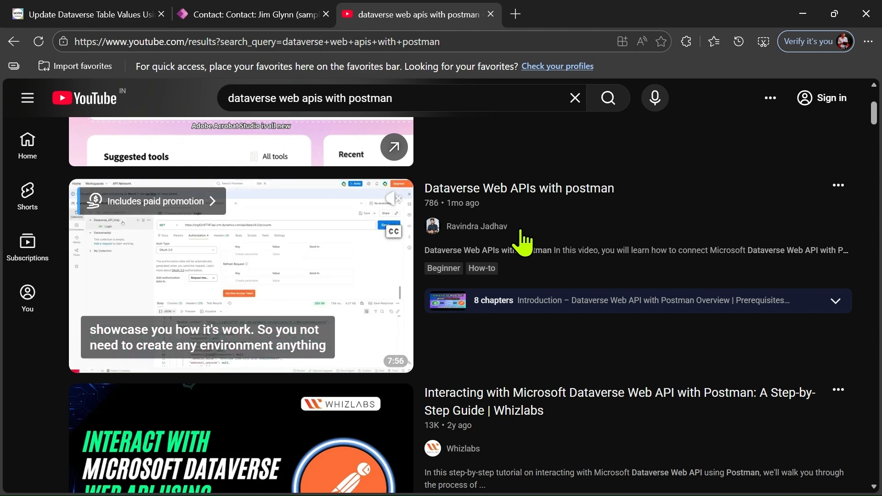
pyautogui.click(90, 10)
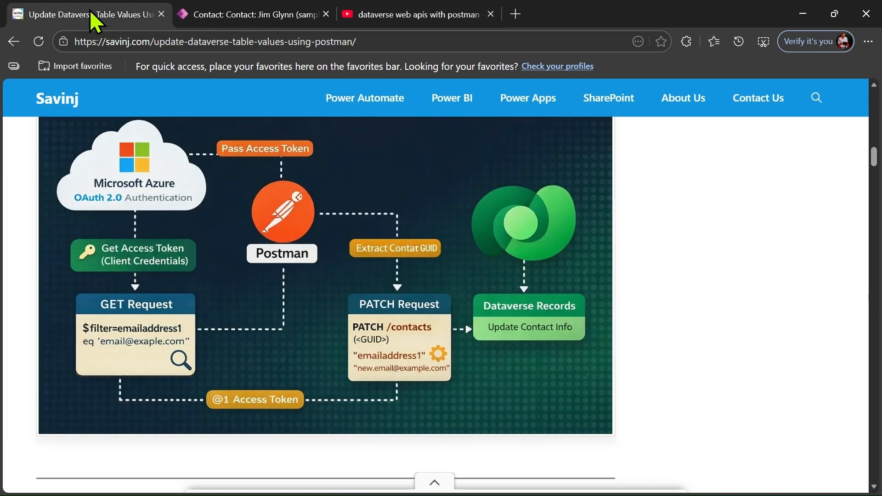
# - Scroll back up to the diagram title, then down to the Configuration (Based on Real Example) section
pyautogui.scroll(1, 318, 227)
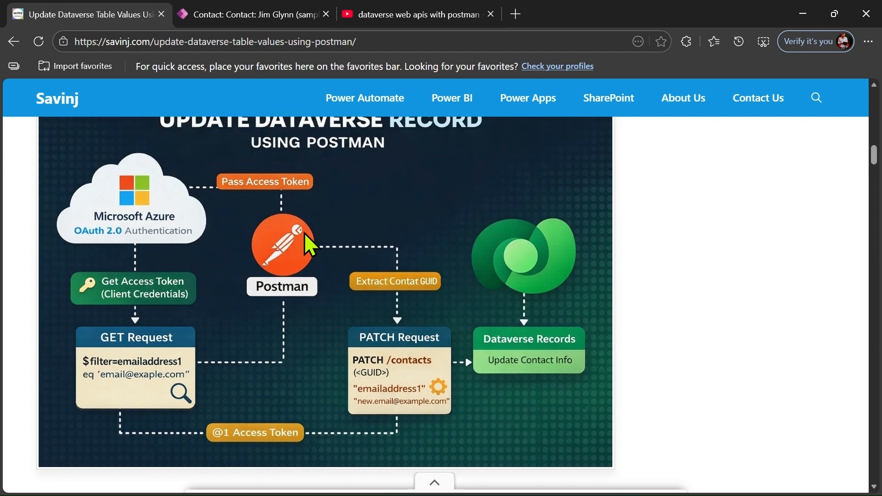
pyautogui.scroll(1, 304, 233)
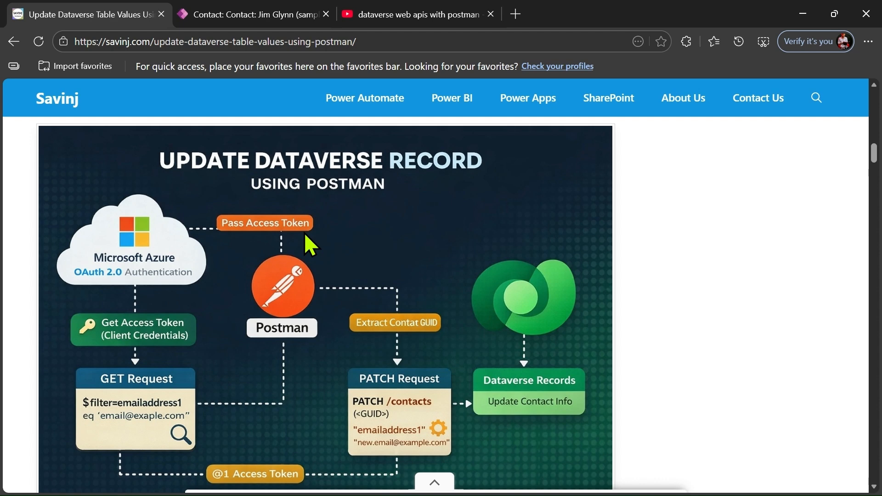
pyautogui.scroll(-8, 304, 232)
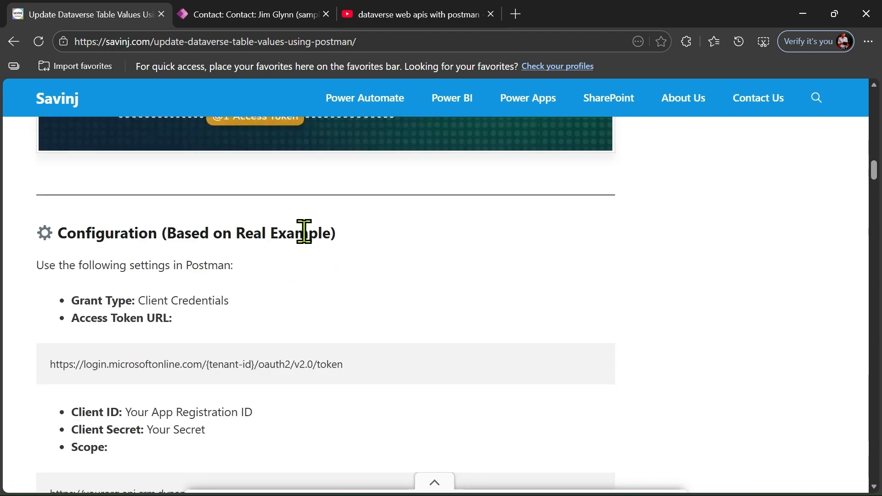
# - Review the sample contact's Dynamics 365 form and its current Email field value
pyautogui.click(234, 12)
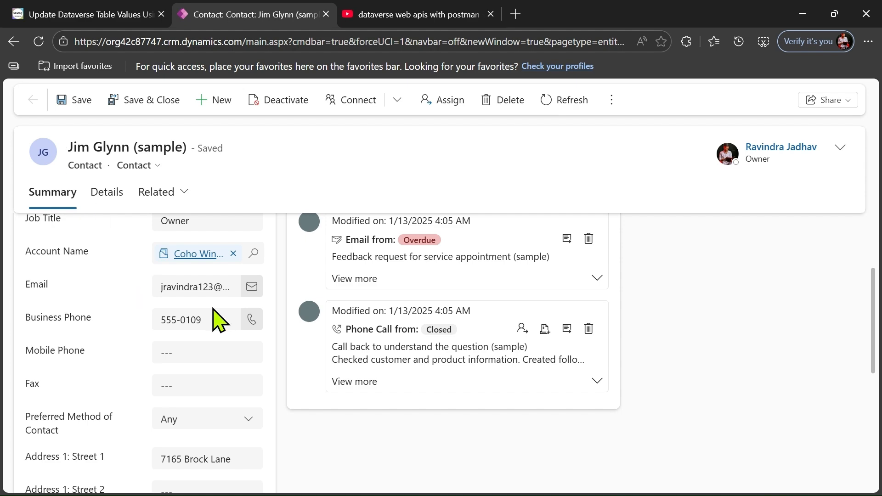
pyautogui.scroll(-3, 209, 290)
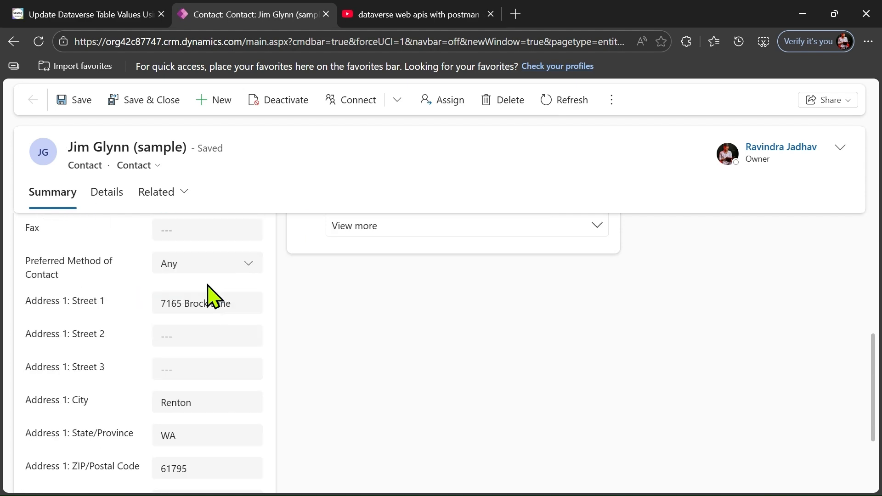
pyautogui.scroll(3, 223, 329)
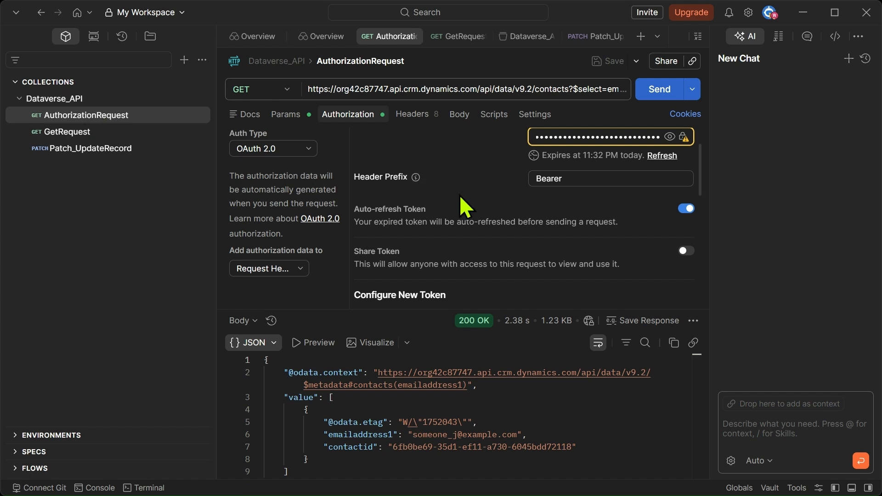
pyautogui.scroll(-6, 459, 194)
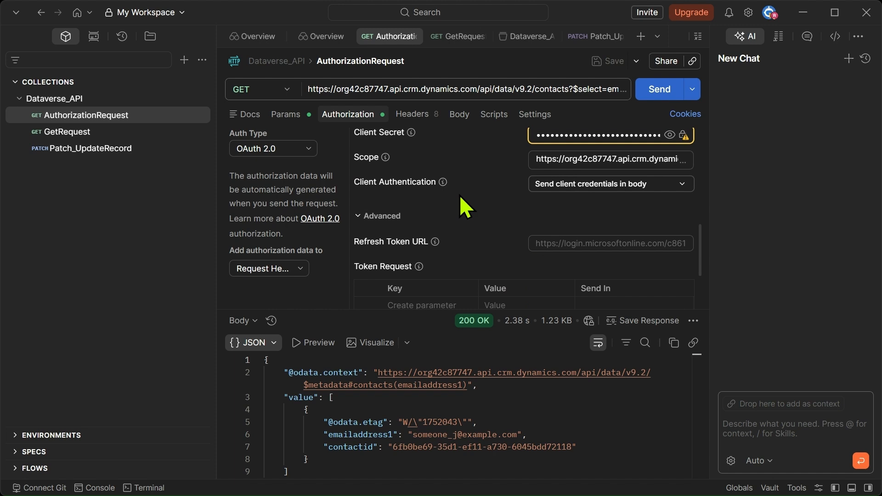
pyautogui.scroll(-1, 460, 195)
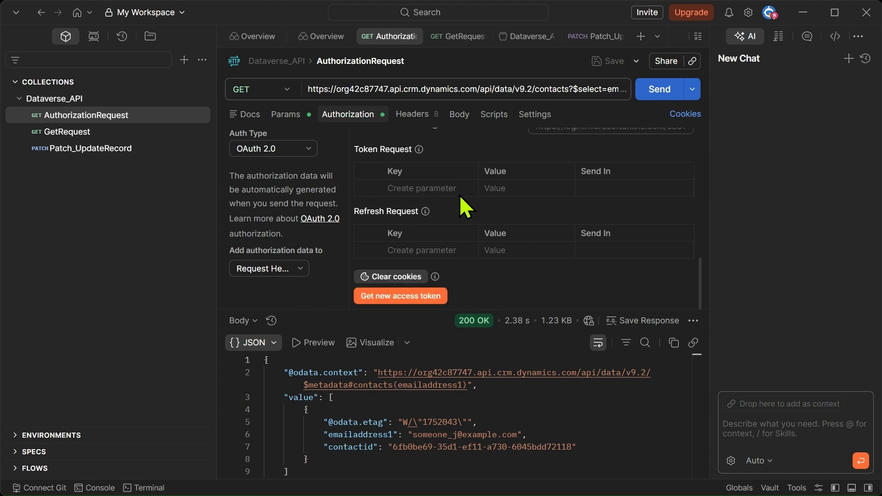
# - Re-run the contacts query and append an emailaddress1 $filter with a sample address to the URL
pyautogui.click(655, 90)
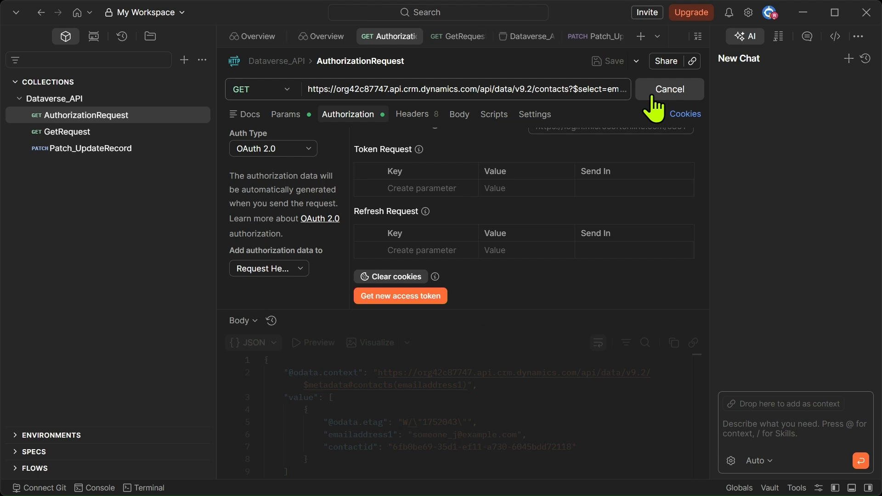
pyautogui.click(530, 96)
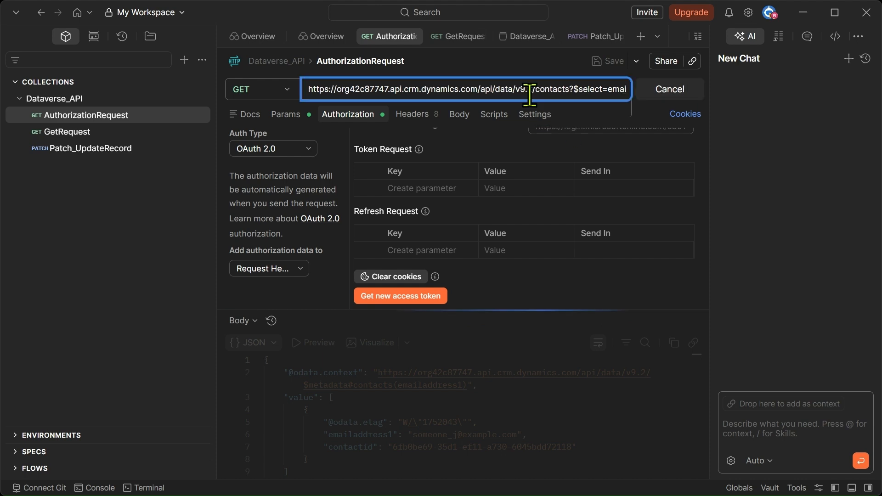
pyautogui.press('End')
pyautogui.write('&$filter=emai')
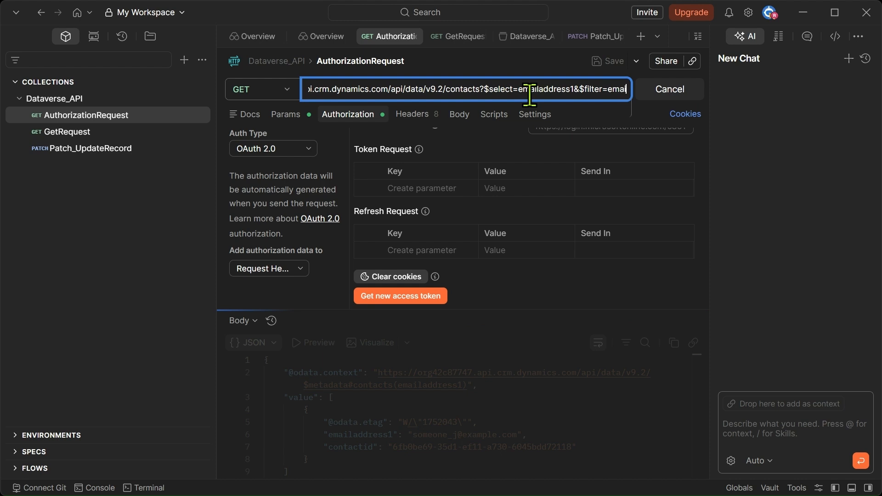
pyautogui.write("laddress1 eq 'someone_j@example.com")
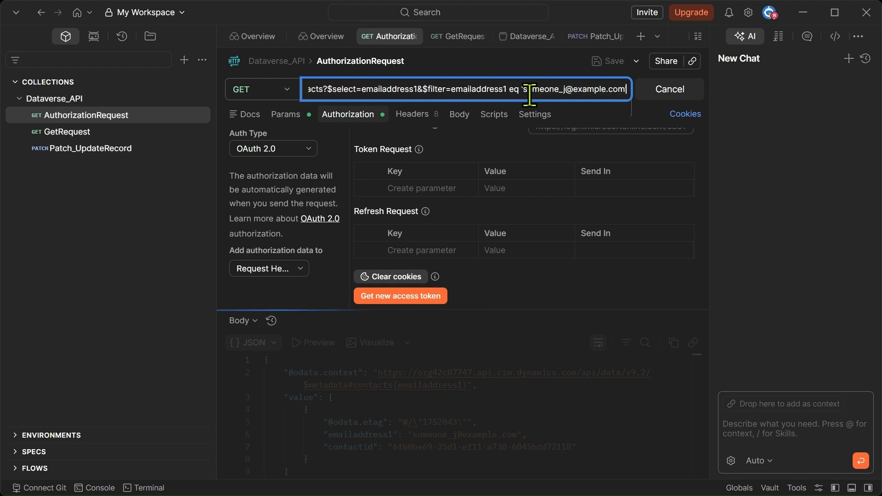
pyautogui.write("'")
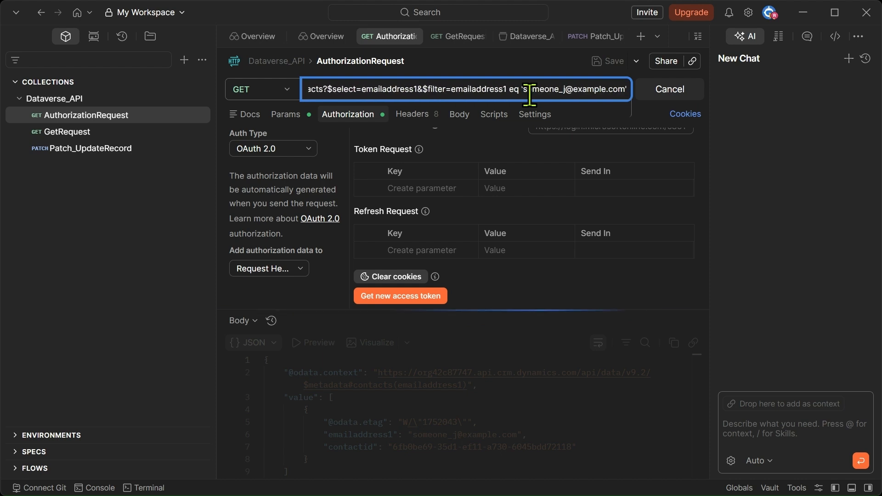
# - Replace the sample address with the contact's e-mail and send the filtered query to get its contactid
pyautogui.press('BackSpace')
pyautogui.moveTo(525, 90); pyautogui.dragTo(623, 93)
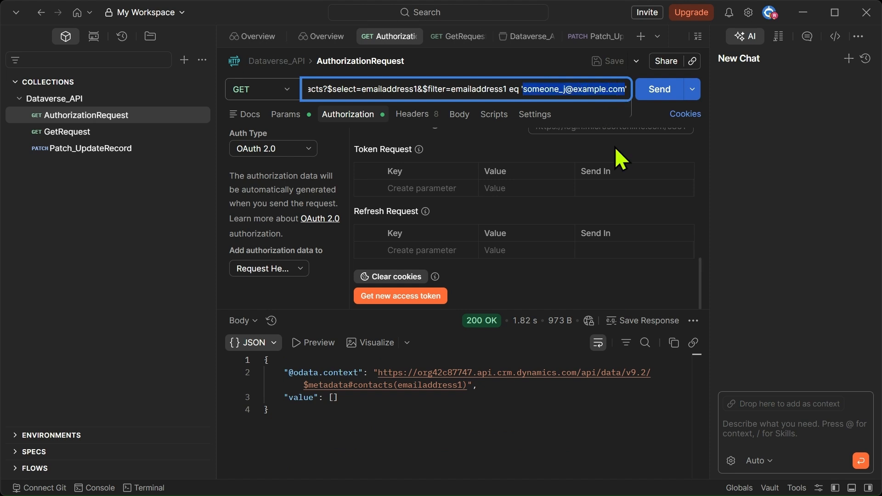
pyautogui.press('BackSpace')
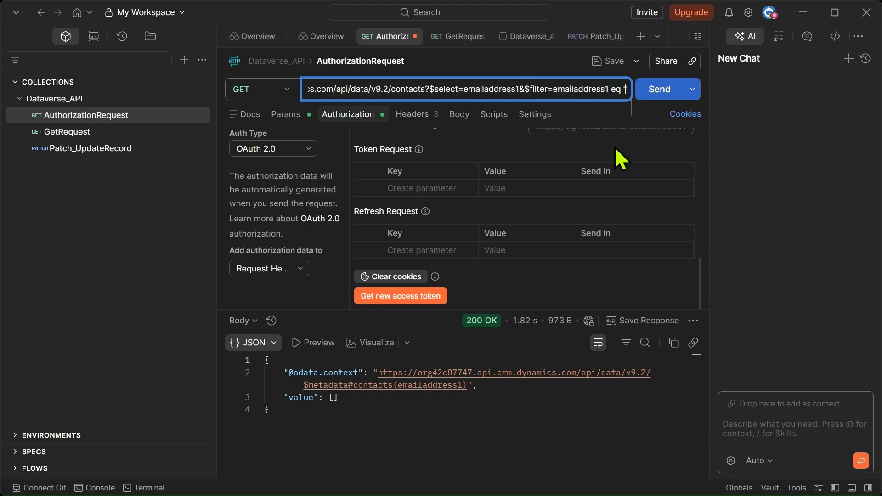
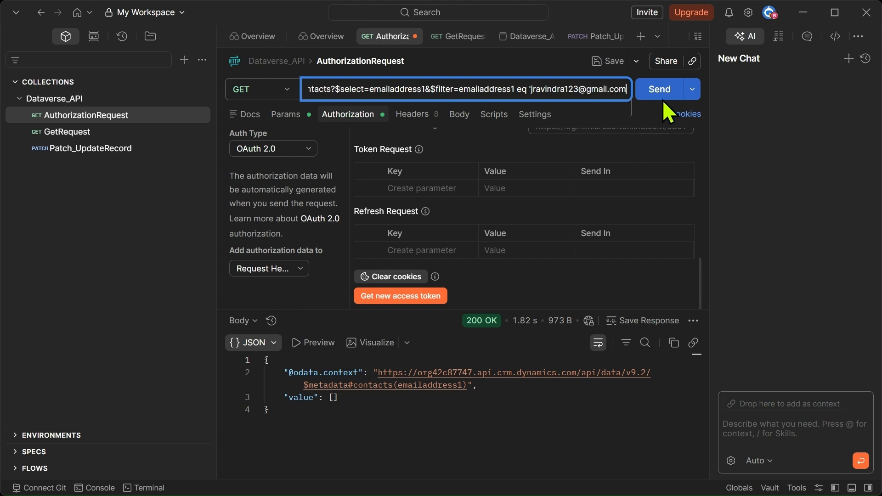
pyautogui.write("'")
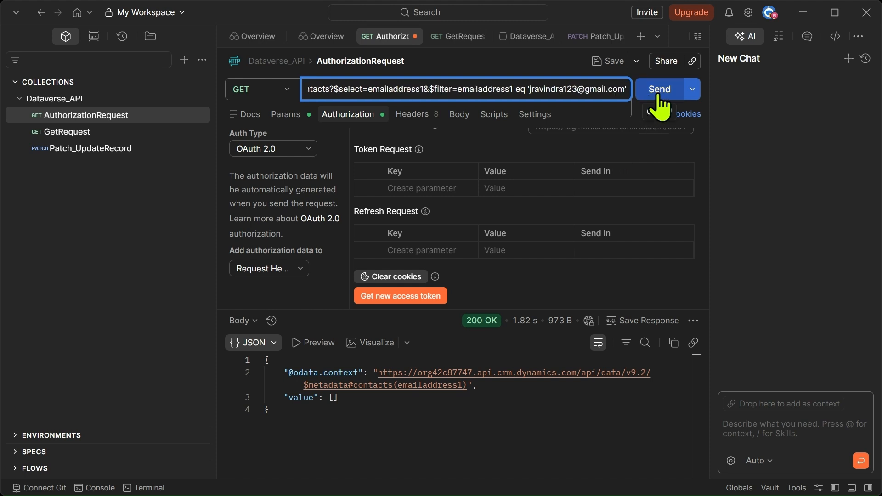
pyautogui.click(651, 96)
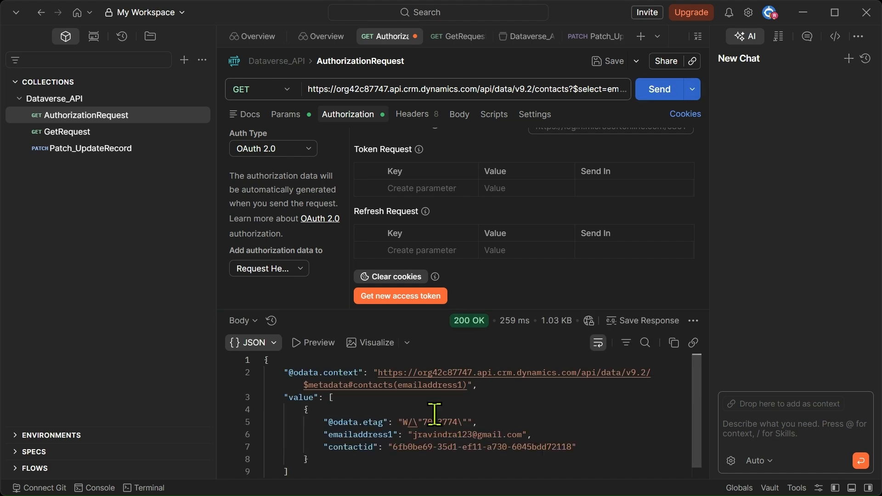
pyautogui.scroll(-1, 434, 414)
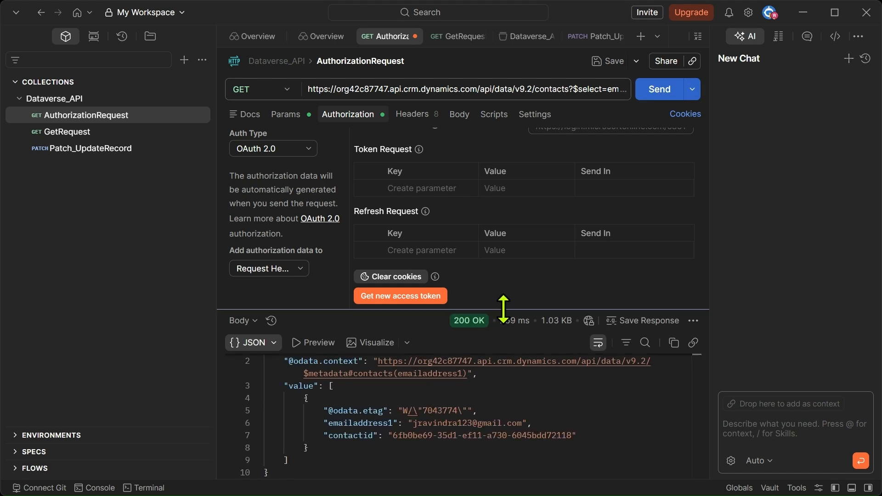
# - Enlarge the response pane to read the full JSON, then open the Patch_UpdateRecord PATCH request
pyautogui.moveTo(508, 265); pyautogui.dragTo(512, 203)
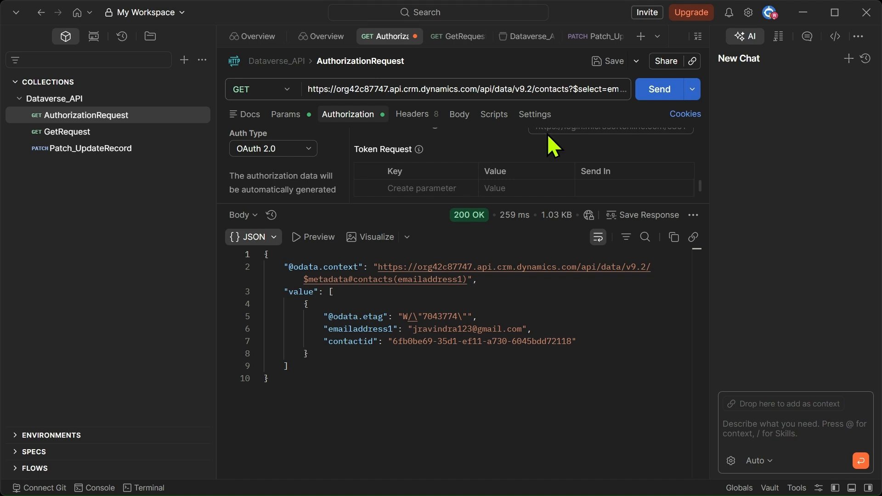
pyautogui.doubleClick(550, 89)
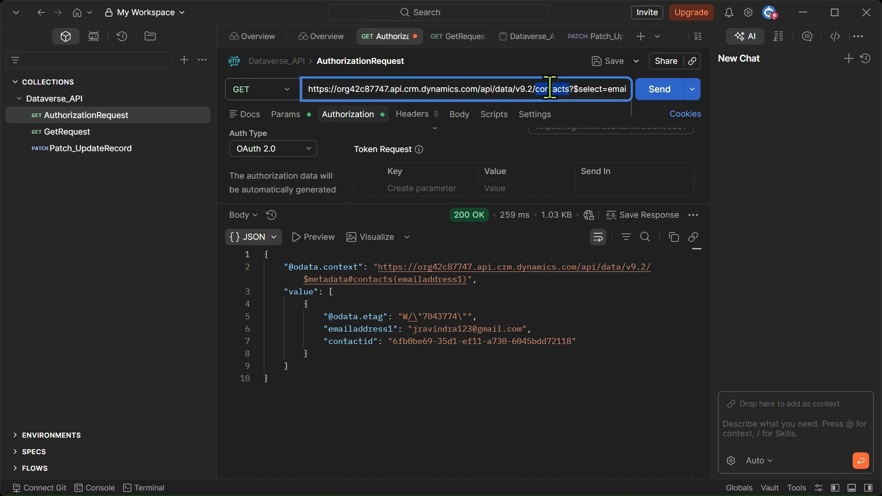
pyautogui.click(550, 89)
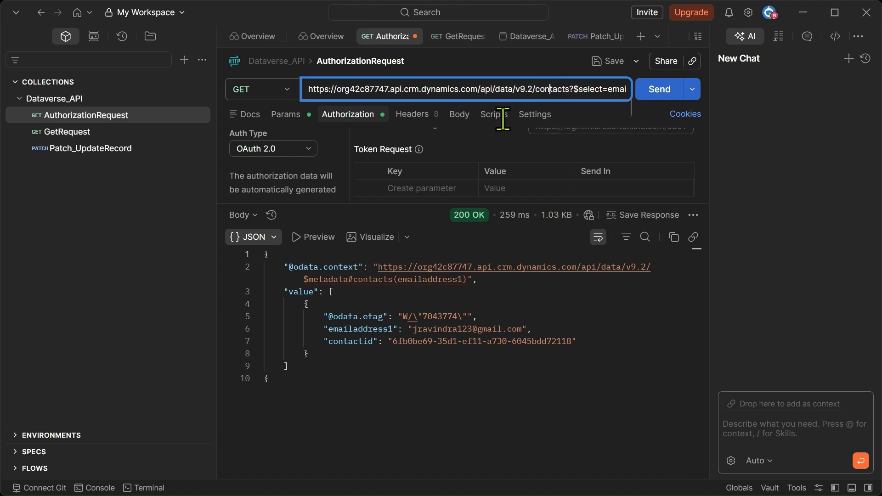
pyautogui.click(98, 154)
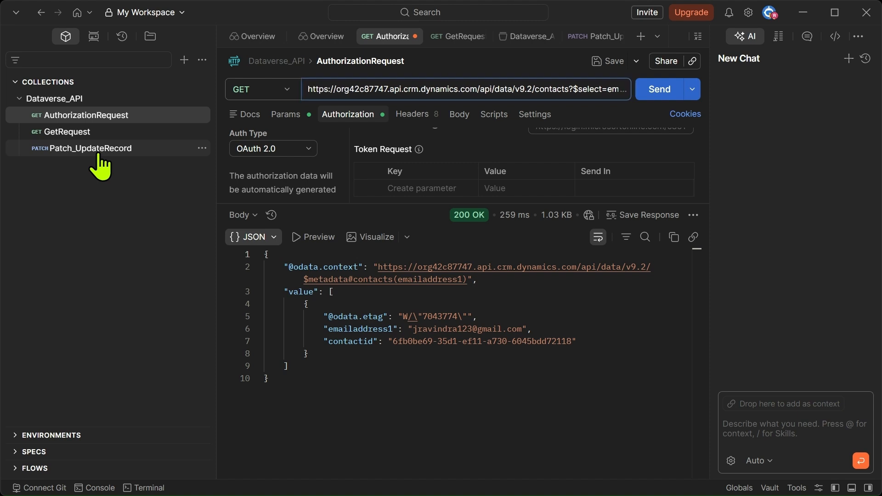
pyautogui.click(132, 156)
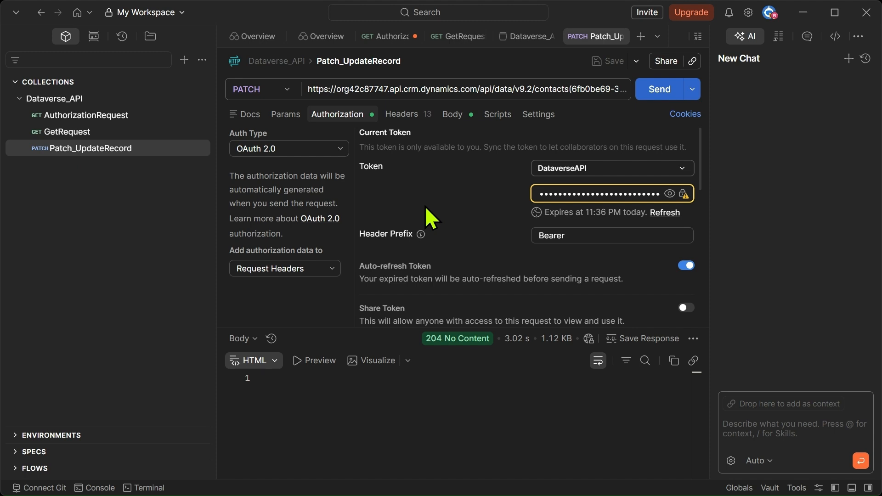
pyautogui.click(542, 89)
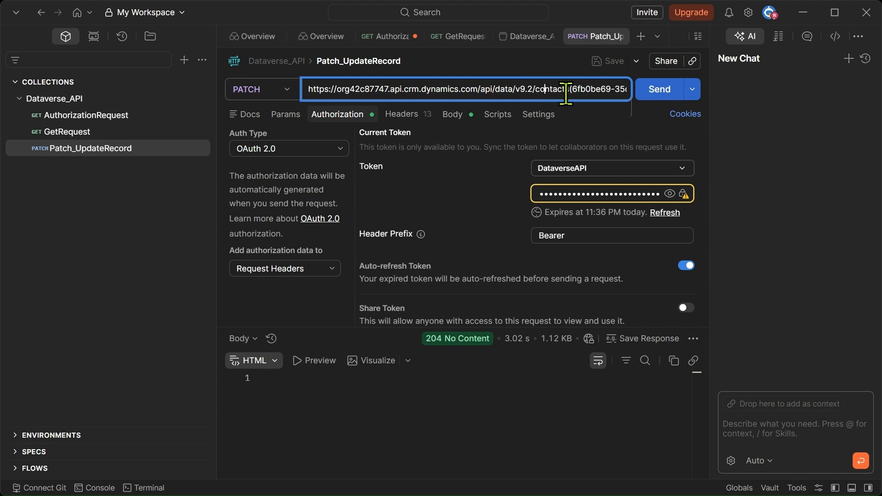
pyautogui.moveTo(536, 88); pyautogui.dragTo(558, 92)
pyautogui.press('Right')
pyautogui.press('Right')
pyautogui.press('Right')
pyautogui.press('Right')
pyautogui.press('Right')
pyautogui.press('Right')
pyautogui.press('Right')
pyautogui.press('Right')
pyautogui.press('Right')
pyautogui.press('Right')
pyautogui.press('Right')
pyautogui.press('Right')
pyautogui.press('Right')
pyautogui.press('Right')
pyautogui.press('Right')
pyautogui.press('Right')
pyautogui.press('Right')
pyautogui.press('Right')
pyautogui.press('Right')
pyautogui.press('Right')
pyautogui.press('Right')
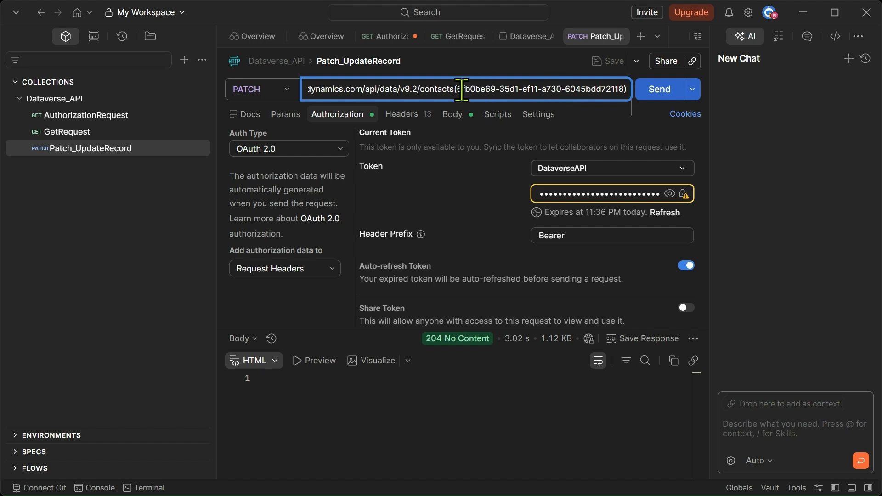
pyautogui.moveTo(457, 88); pyautogui.dragTo(623, 89)
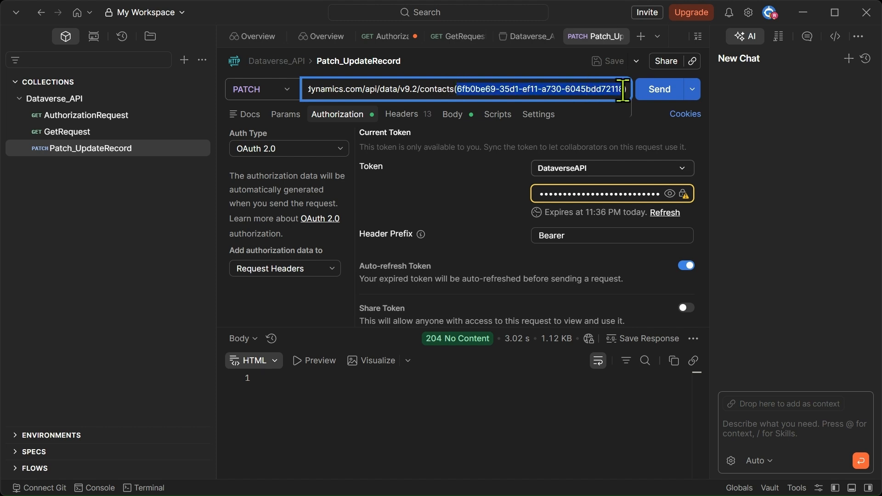
pyautogui.click(84, 130)
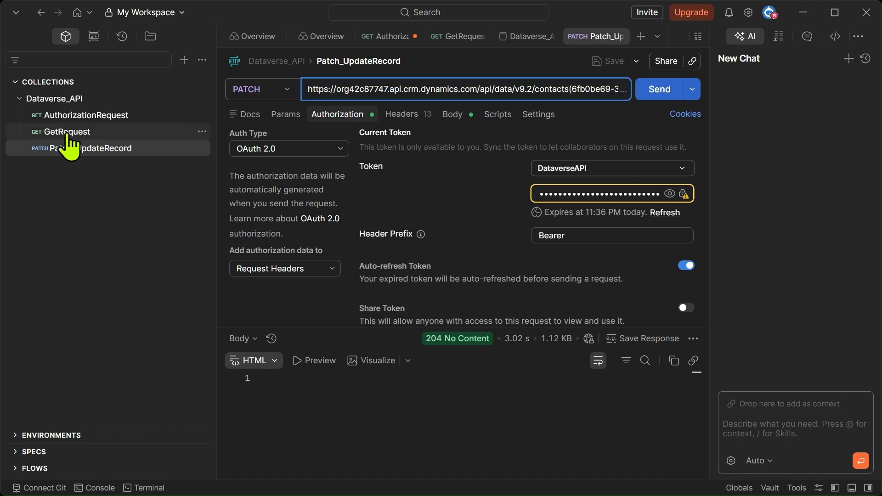
# - Open GetRequest, then AuthorizationRequest, and highlight the contactid in its 200 OK JSON response
pyautogui.click(107, 134)
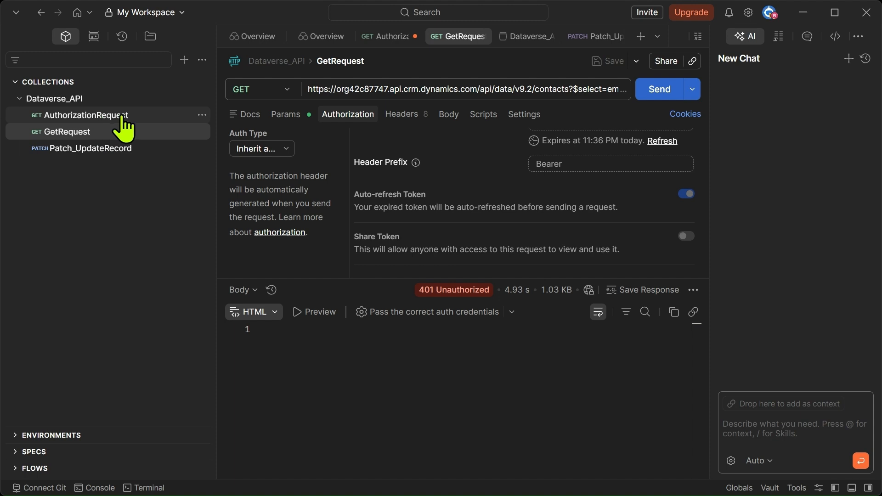
pyautogui.click(120, 116)
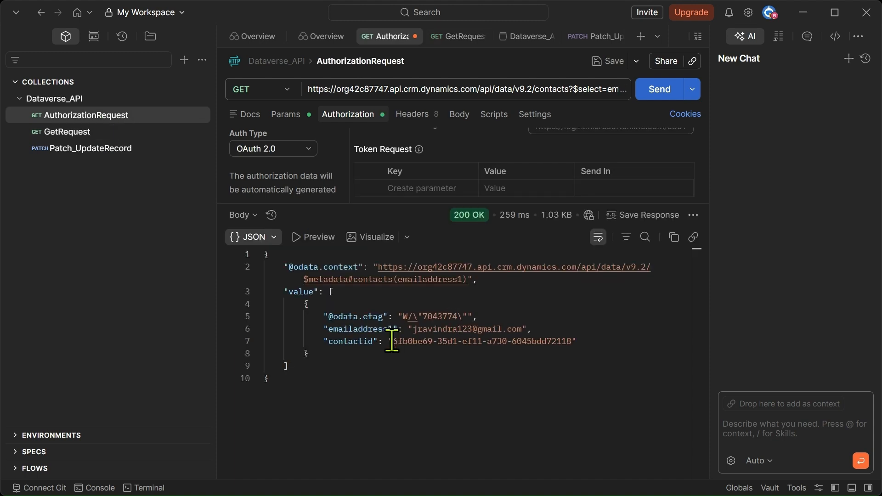
pyautogui.moveTo(392, 340); pyautogui.dragTo(575, 340)
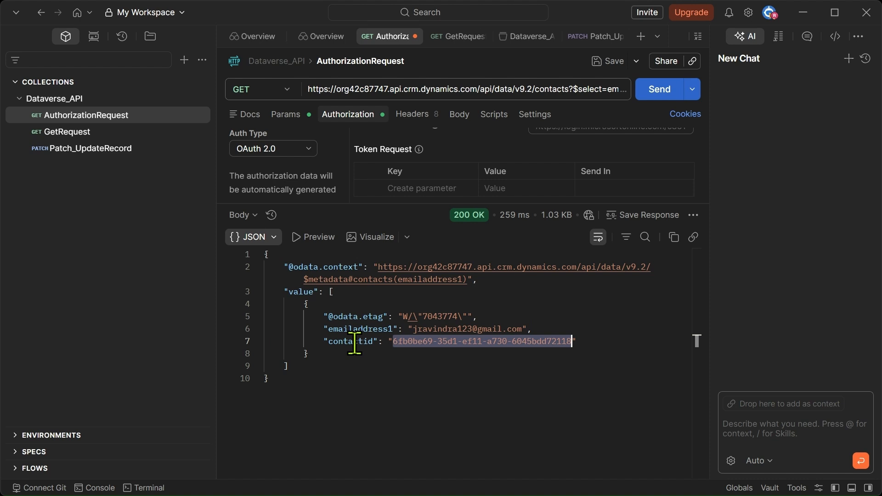
pyautogui.click(101, 150)
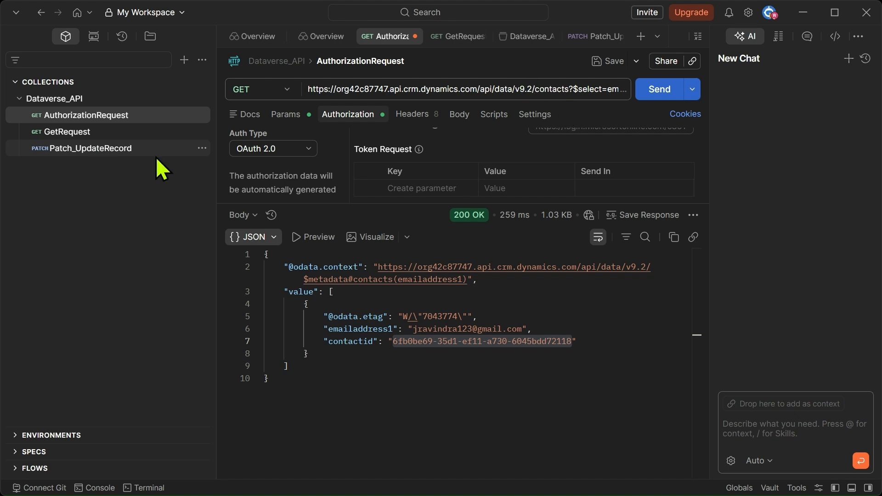
# - Reopen Patch_UpdateRecord, review its headers including If-Match *, and show its raw JSON body
pyautogui.click(148, 148)
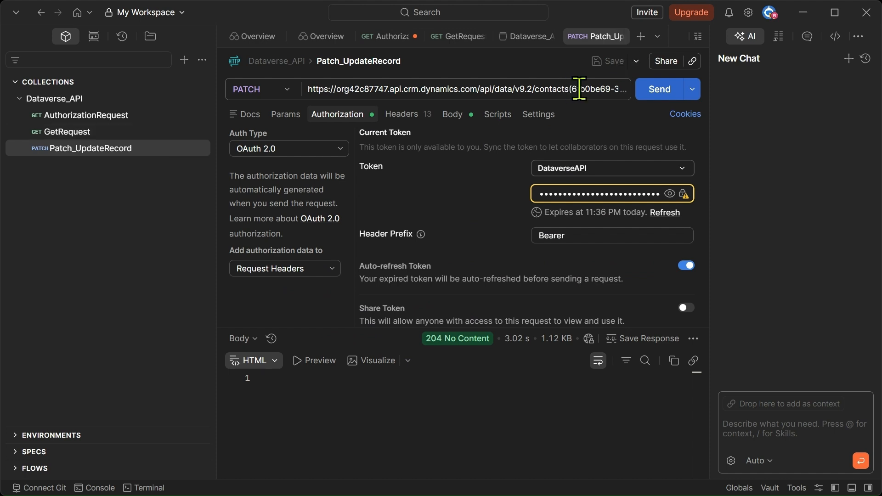
pyautogui.click(396, 115)
pyautogui.scroll(-2, 337, 236)
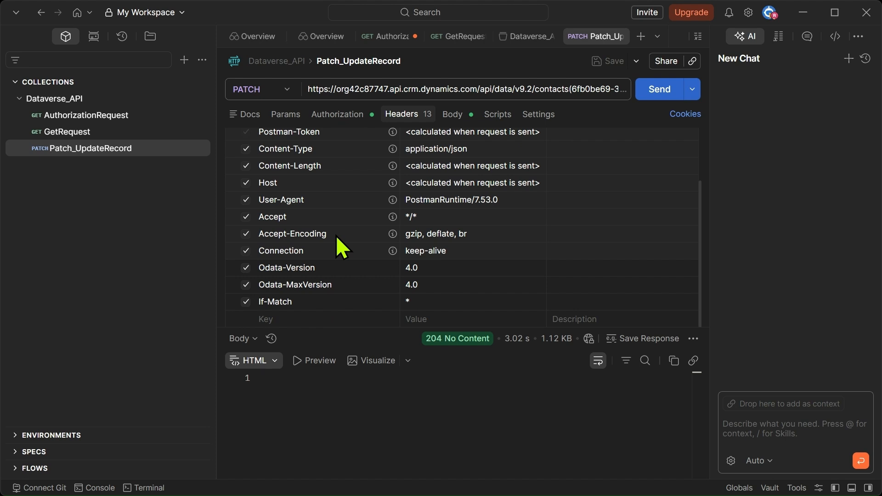
pyautogui.click(452, 117)
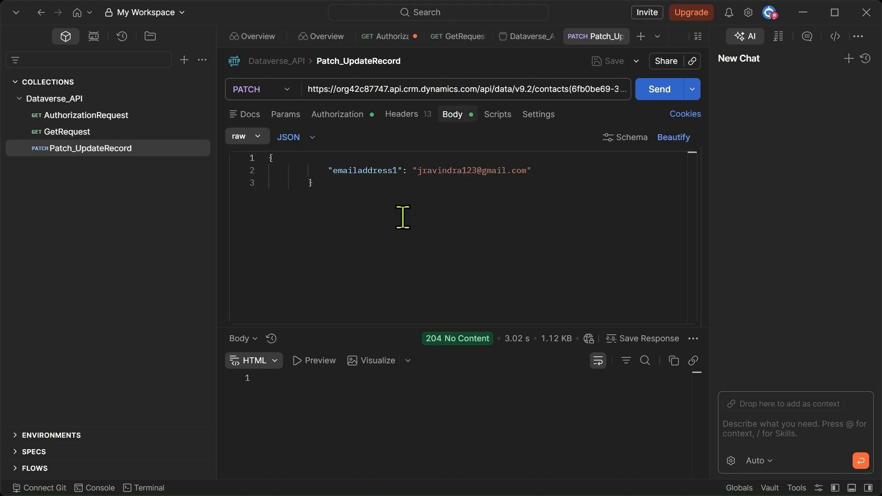
# - Edit the emailaddress1 value in the raw JSON body, changing its digits to form the new e-mail address
pyautogui.click(297, 171)
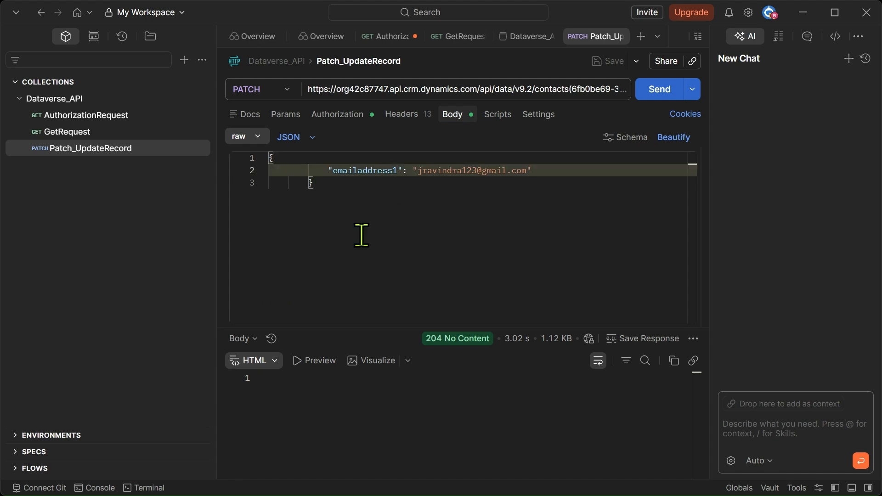
pyautogui.press('BackSpace')
pyautogui.press('BackSpace')
pyautogui.press('BackSpace')
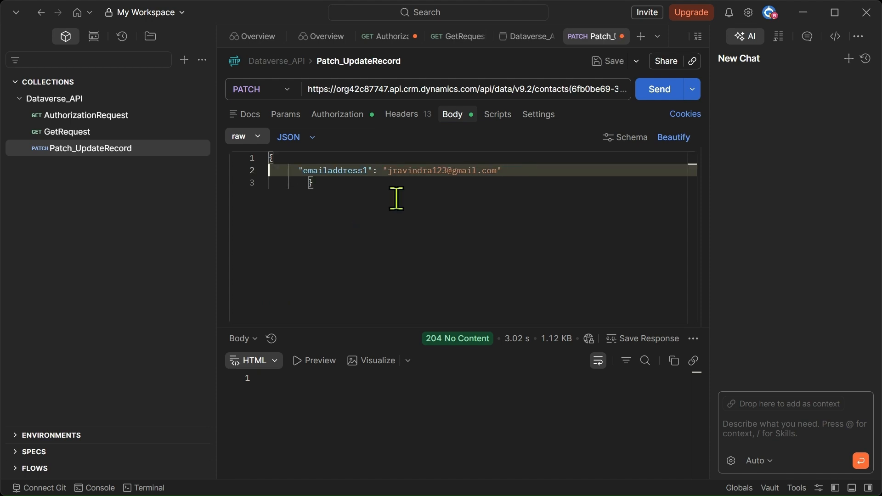
pyautogui.click(449, 171)
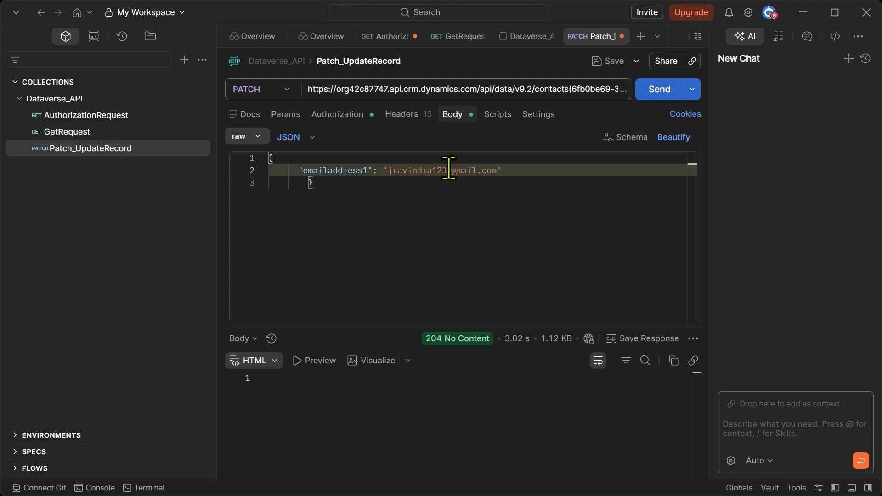
pyautogui.doubleClick(332, 170)
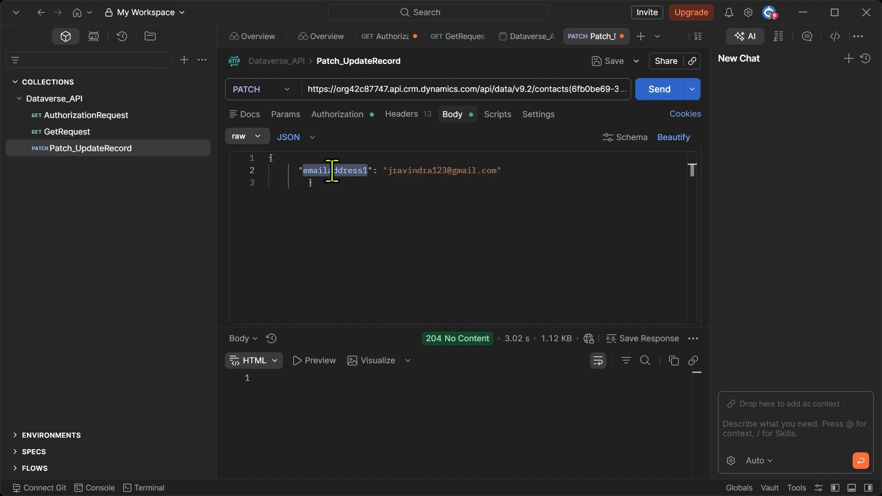
pyautogui.doubleClick(440, 173)
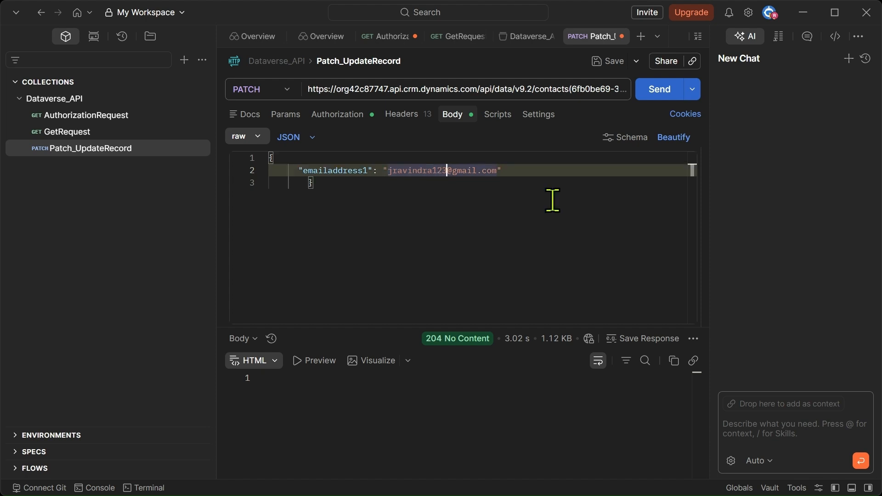
pyautogui.press('Delete')
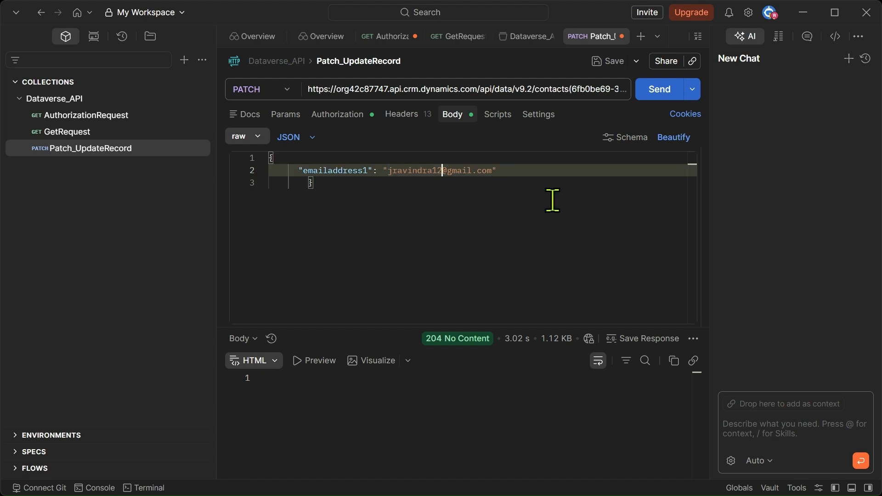
pyautogui.press('BackSpace')
pyautogui.press('BackSpace')
pyautogui.write('553')
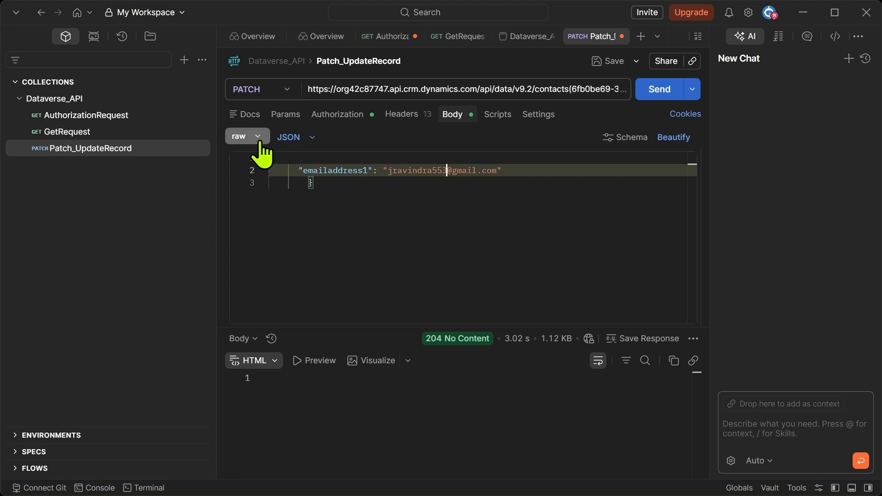
pyautogui.click(398, 117)
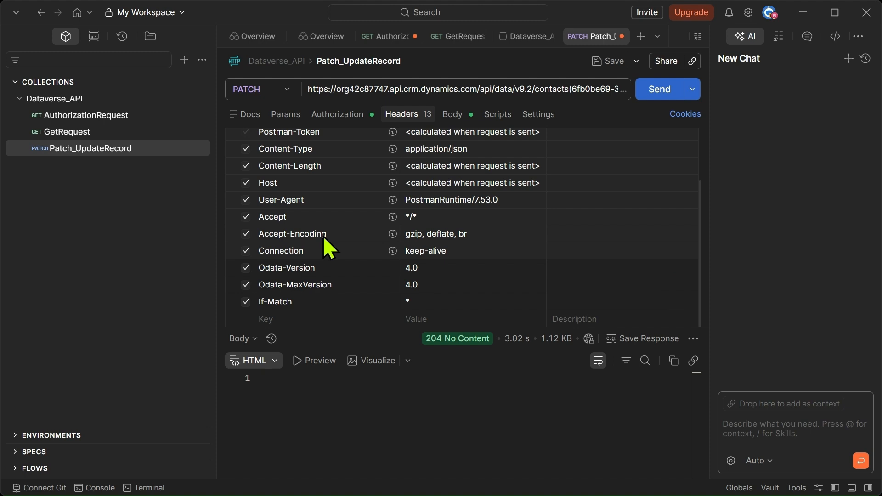
pyautogui.scroll(3, 440, 228)
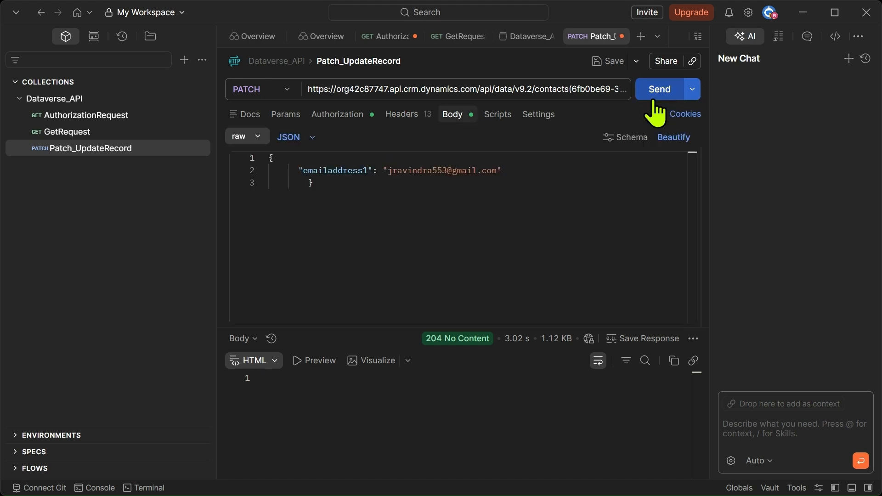
# - Send the PATCH request, read the error response, and go to its authorization settings
pyautogui.click(656, 95)
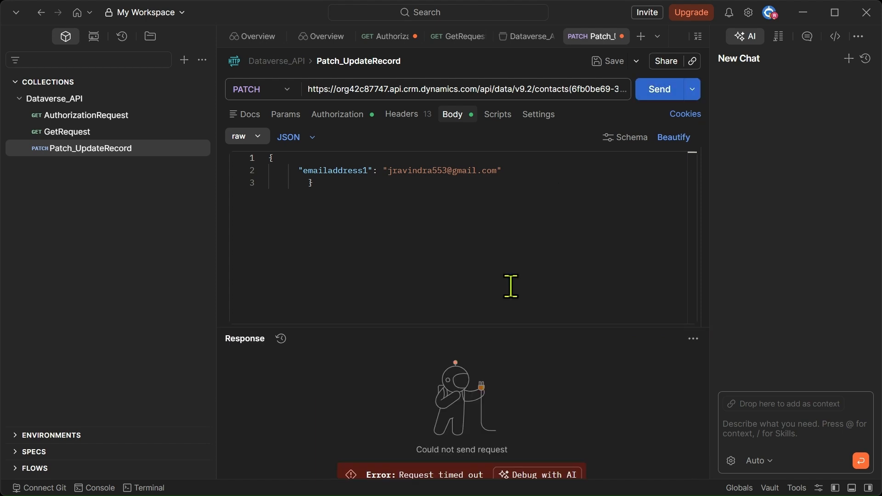
pyautogui.moveTo(489, 328); pyautogui.dragTo(487, 269)
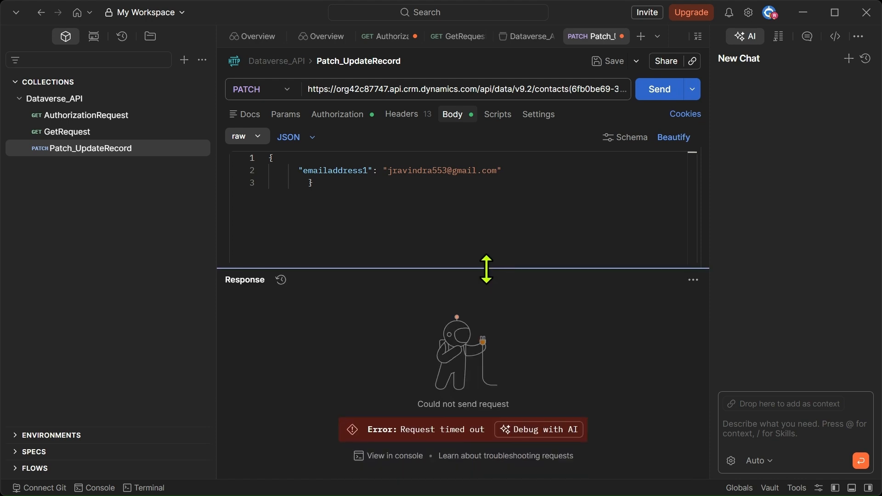
pyautogui.click(350, 120)
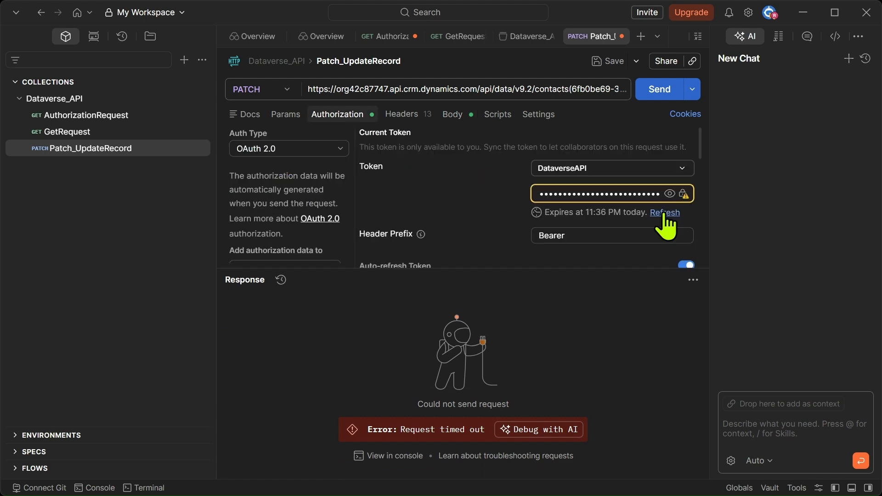
pyautogui.scroll(-10, 665, 225)
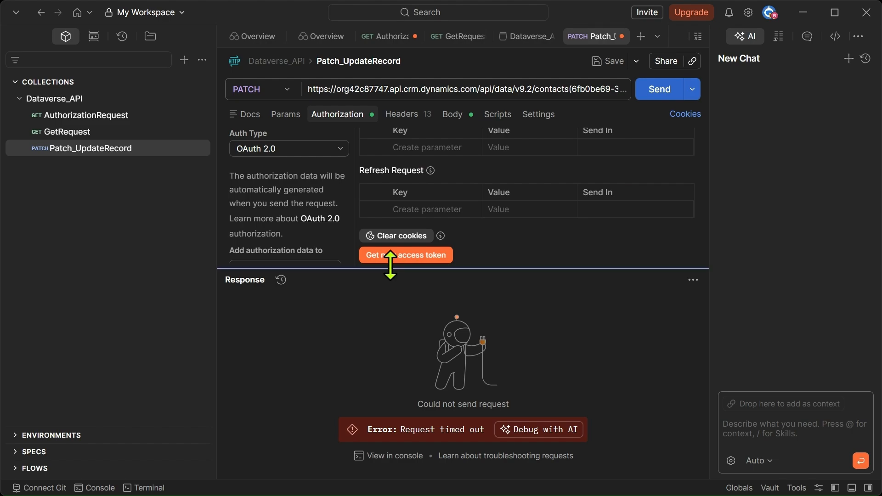
# - Get a fresh DataverseAPI access token, apply it to the request, and resend the PATCH
pyautogui.click(391, 257)
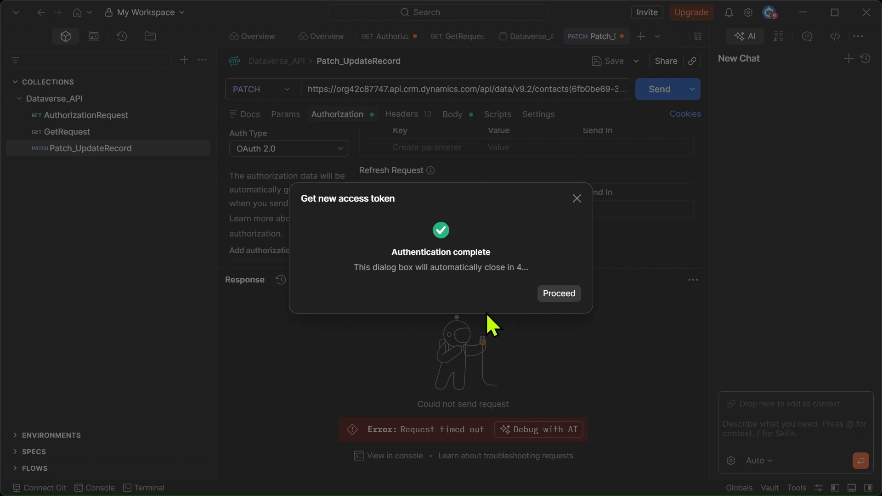
pyautogui.click(564, 298)
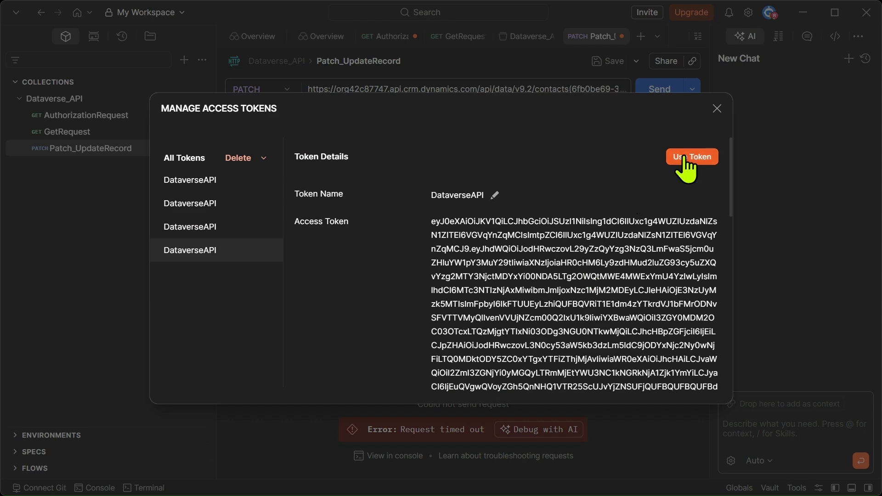
pyautogui.scroll(-10, 395, 288)
pyautogui.scroll(10, 396, 288)
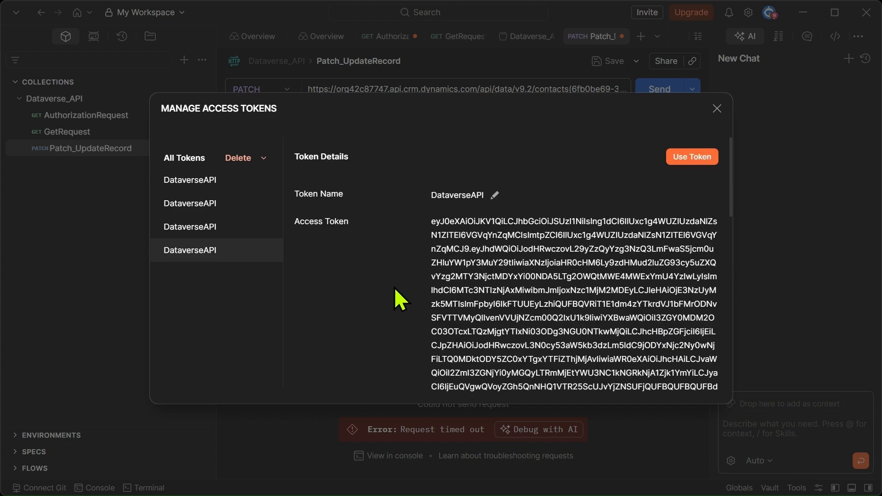
pyautogui.click(686, 155)
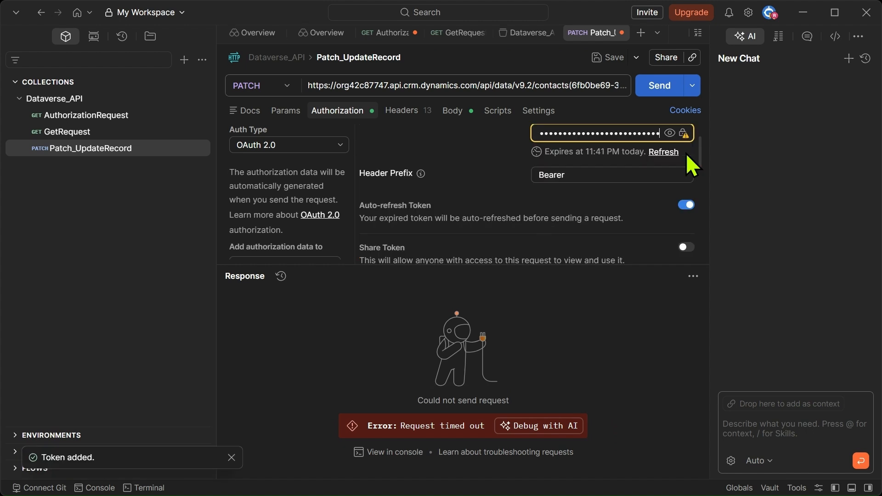
pyautogui.click(657, 93)
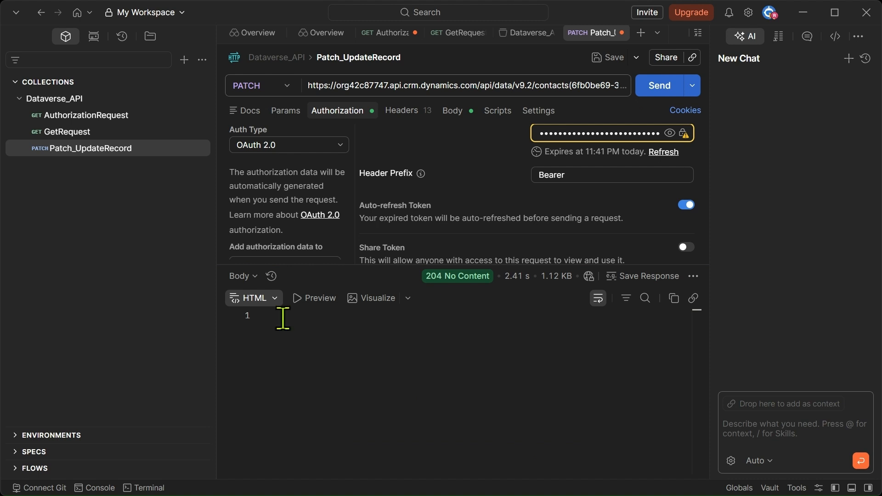
# - Confirm the PATCH response shows 204 No Content in 2.41 s with an empty body
pyautogui.moveTo(452, 285)
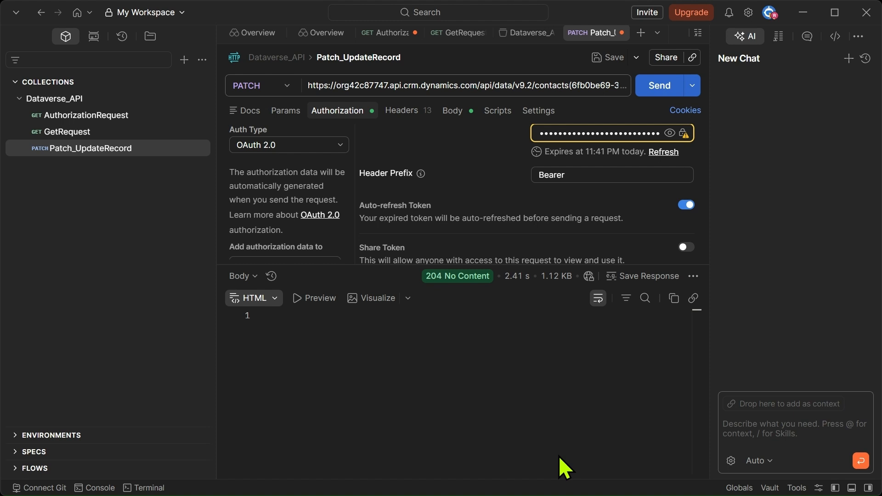
# - Change the GetRequest URL's $filter to the contact's new e-mail address
pyautogui.click(102, 138)
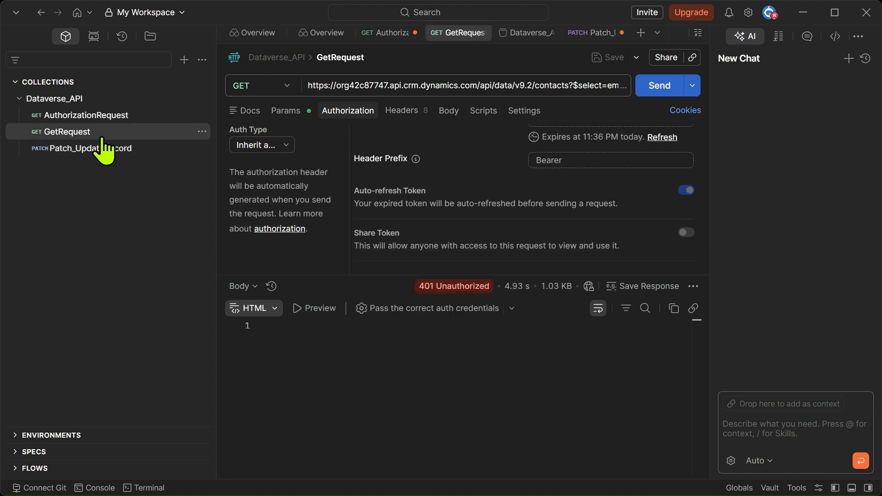
pyautogui.click(545, 83)
pyautogui.press('End')
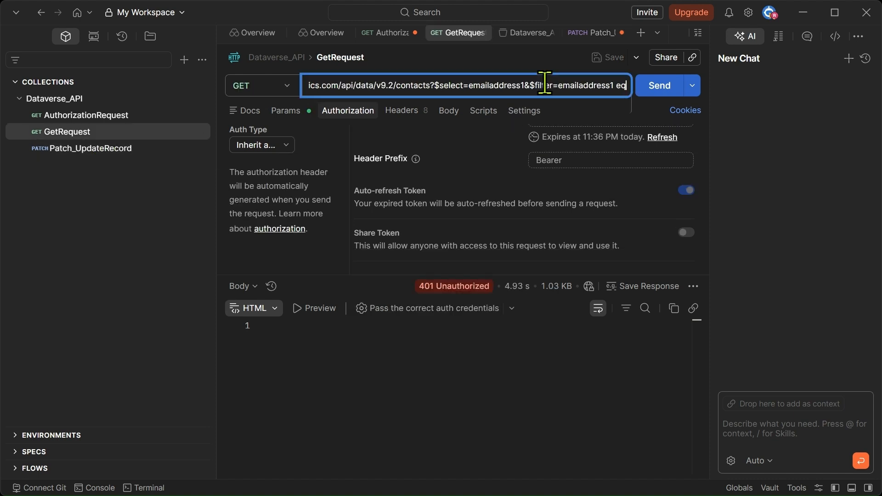
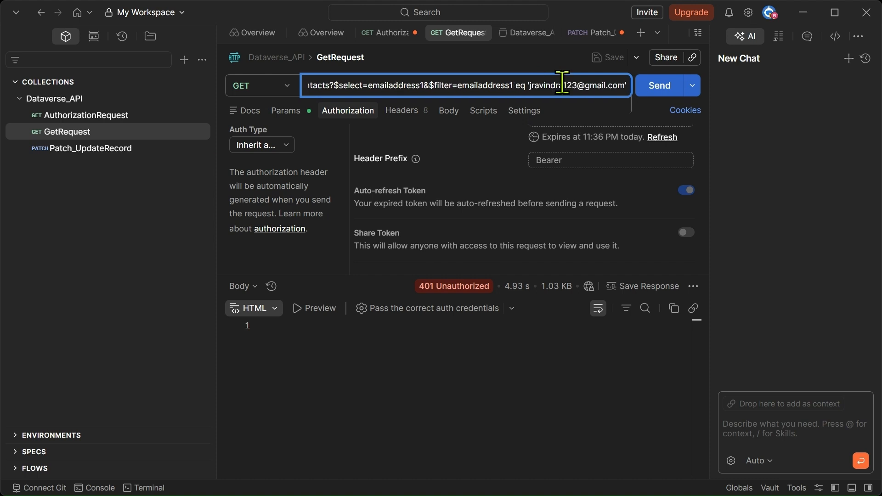
pyautogui.click(578, 86)
pyautogui.press('BackSpace')
pyautogui.press('BackSpace')
pyautogui.press('BackSpace')
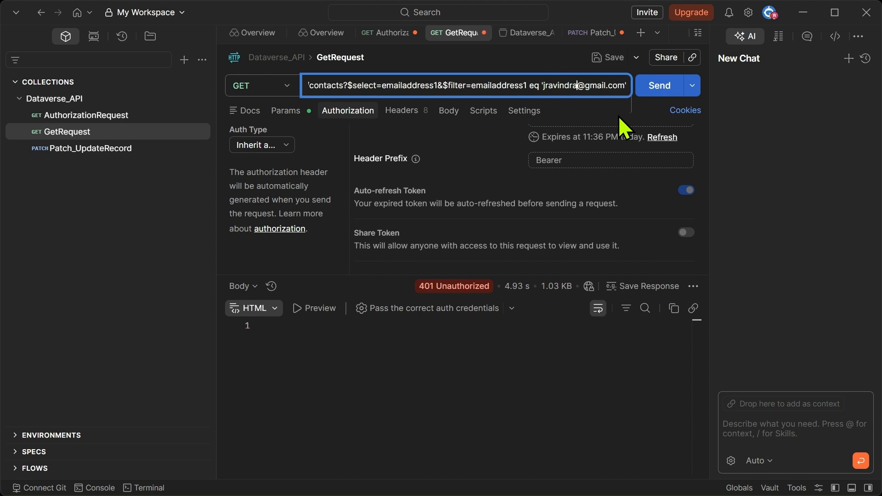
pyautogui.write('553')
pyautogui.click(84, 116)
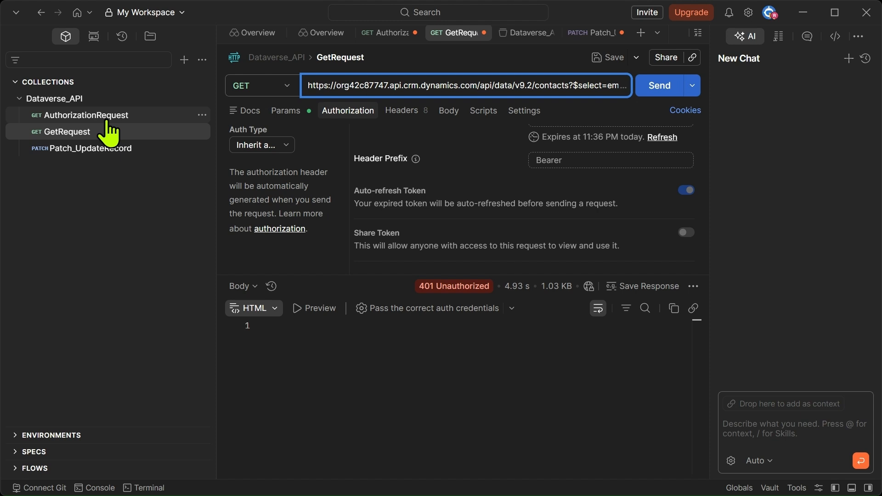
# - Open AuthorizationRequest with its 200 OK JSON response and read through its URL
pyautogui.click(107, 121)
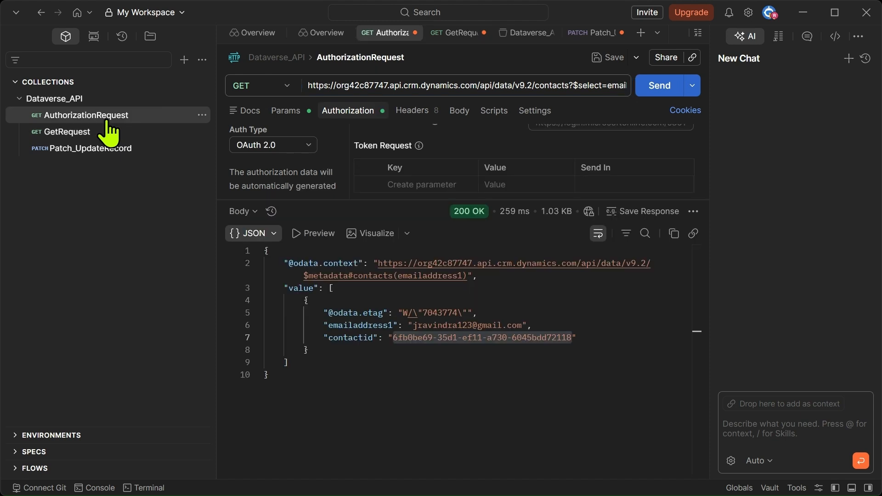
pyautogui.click(550, 81)
pyautogui.press('Right')
pyautogui.press('Right')
pyautogui.press('Right')
pyautogui.press('Right')
pyautogui.press('Right')
pyautogui.press('Right')
pyautogui.press('Right')
pyautogui.press('Right')
pyautogui.press('Right')
pyautogui.press('Right')
pyautogui.press('Right')
pyautogui.press('Right')
pyautogui.press('Right')
pyautogui.press('Right')
pyautogui.press('Right')
pyautogui.press('Right')
pyautogui.press('Right')
pyautogui.press('Right')
pyautogui.press('Right')
pyautogui.press('Right')
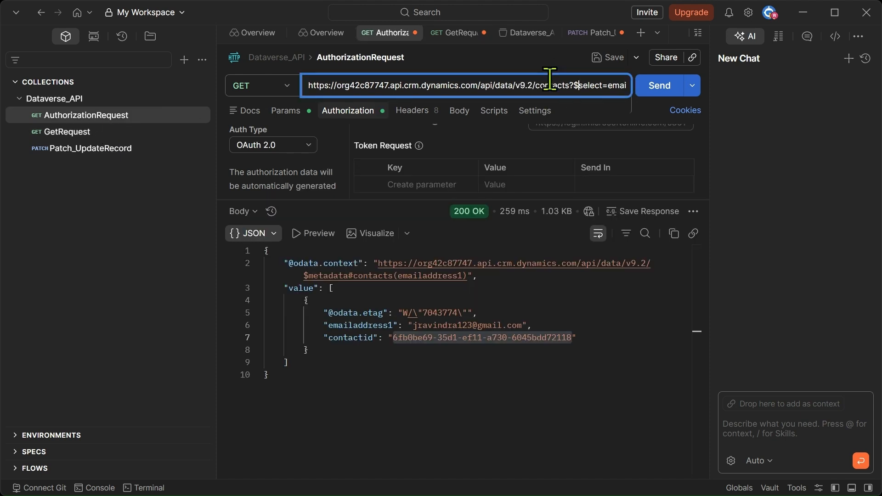
pyautogui.press('Right')
pyautogui.press('Right')
pyautogui.press('Right')
pyautogui.press('Right')
pyautogui.press('Right')
pyautogui.press('Right')
pyautogui.press('Right')
pyautogui.press('Right')
pyautogui.press('Right')
pyautogui.press('Right')
pyautogui.press('Right')
pyautogui.press('Right')
pyautogui.press('Right')
pyautogui.press('Right')
pyautogui.press('Right')
pyautogui.press('Right')
pyautogui.press('Right')
pyautogui.press('Right')
pyautogui.press('Right')
pyautogui.press('Right')
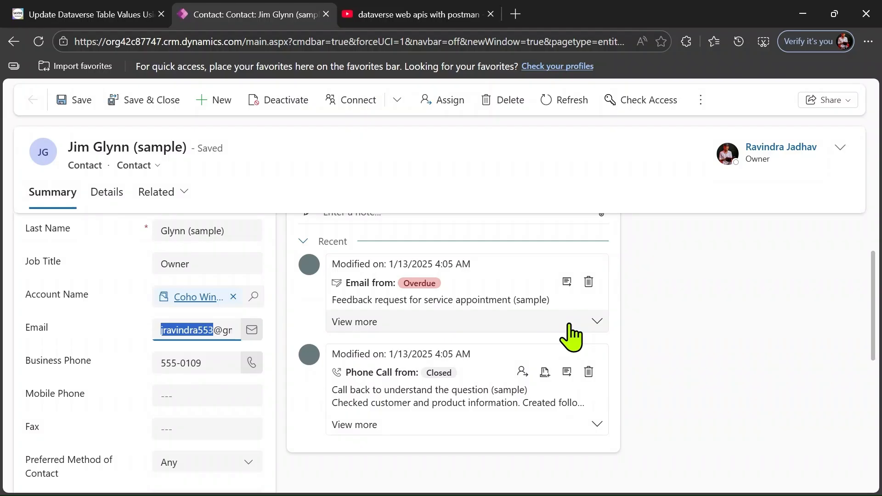
# - Confirm the contact form's updated Email, then go back through browser history to the sign-in error page
pyautogui.click(214, 331)
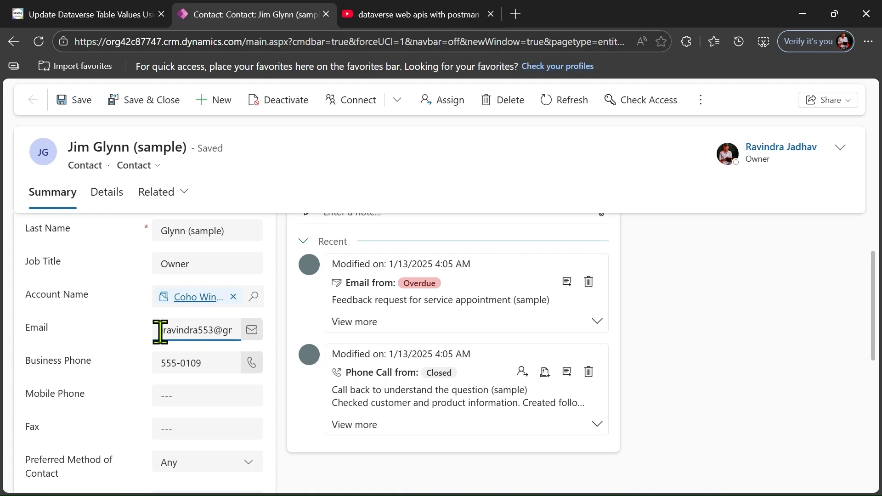
pyautogui.scroll(-10, 160, 332)
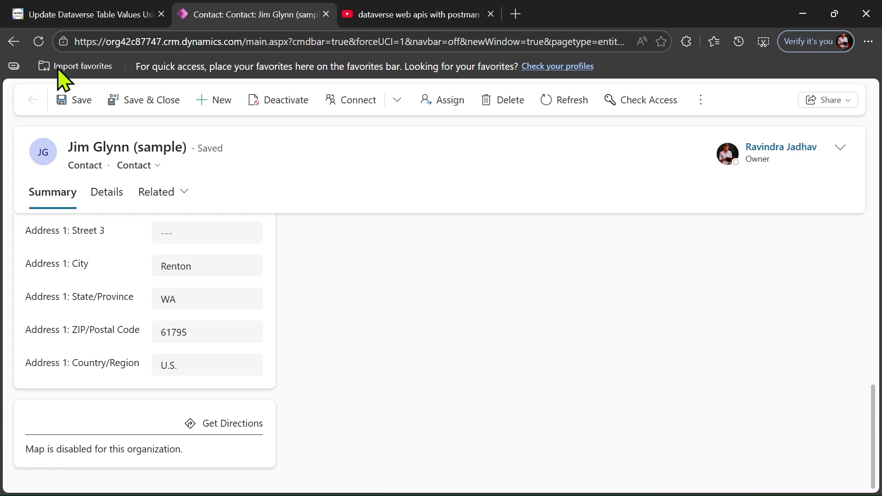
pyautogui.click(14, 42)
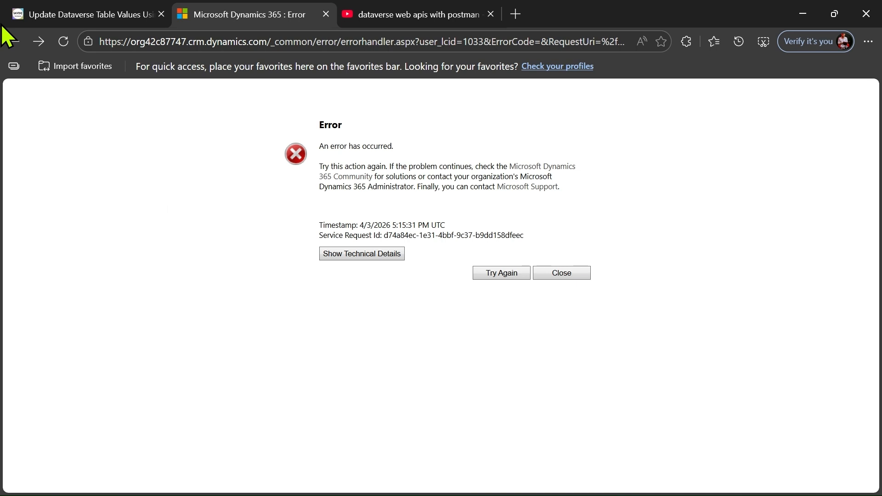
pyautogui.click(14, 42)
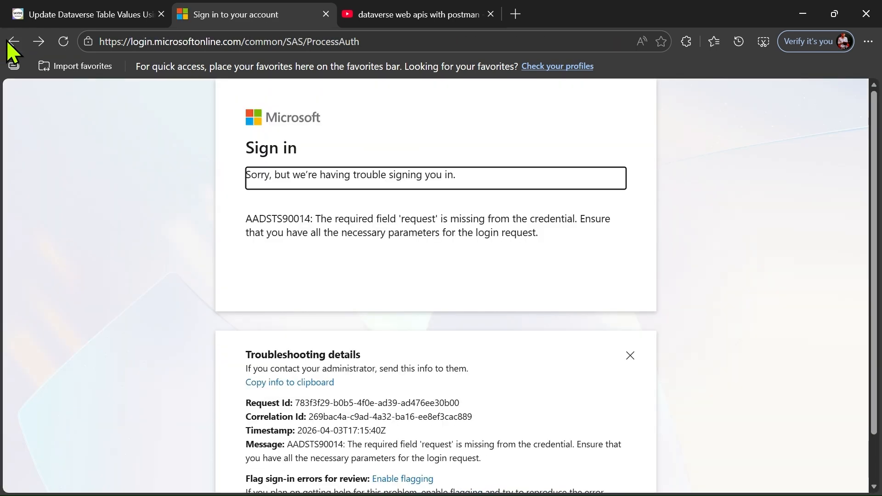
pyautogui.click(14, 42)
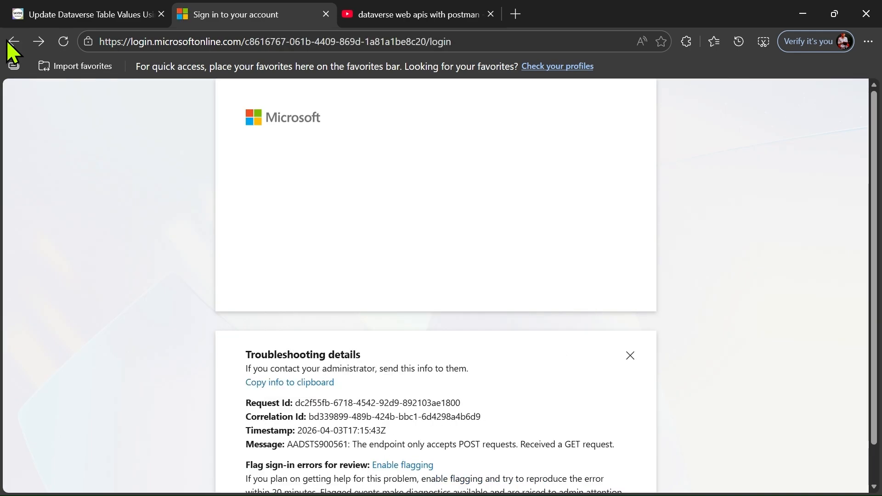
pyautogui.click(10, 43)
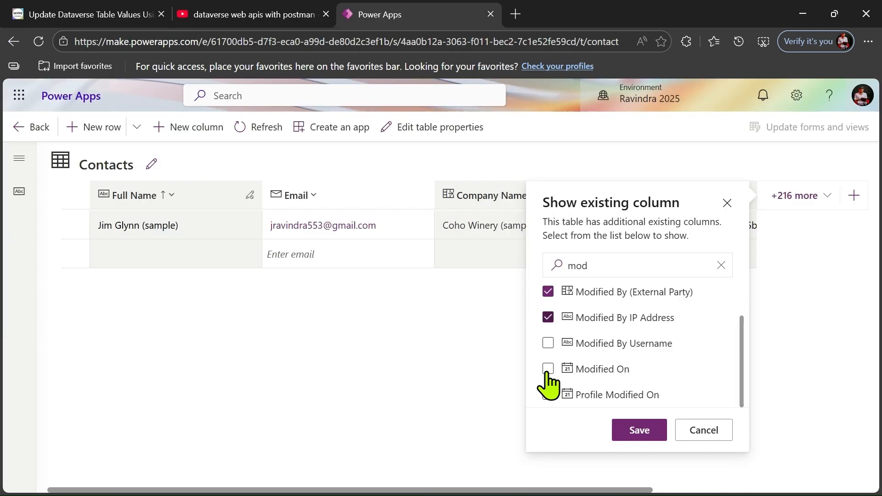
# - Add Profile Modified On, Modified On and Modified By Username columns to the Contacts table
pyautogui.click(548, 401)
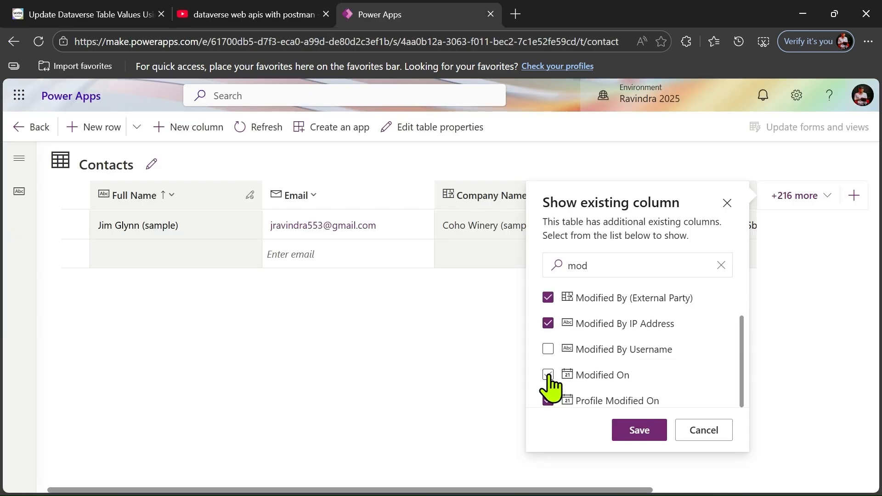
pyautogui.click(548, 375)
pyautogui.click(548, 350)
pyautogui.click(645, 434)
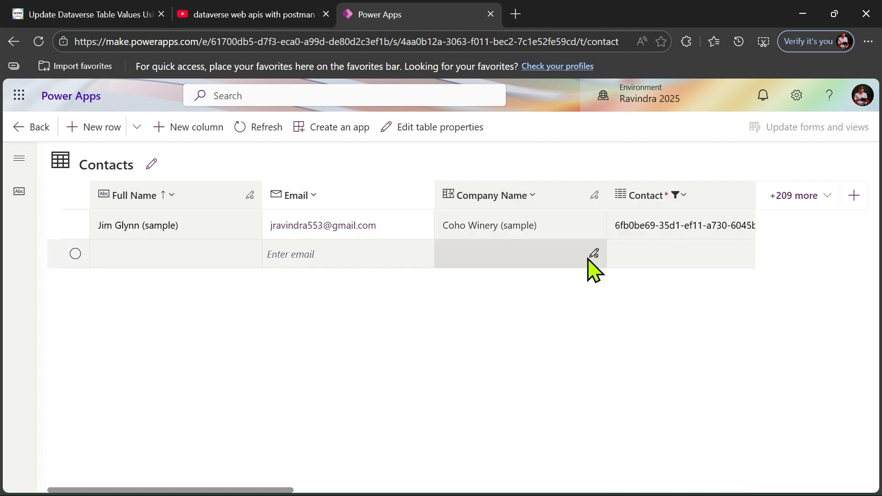
# - Scroll the Contacts grid sideways to read Modified On 4/3/2026 10:42 PM
pyautogui.hscroll(6, 588, 260)
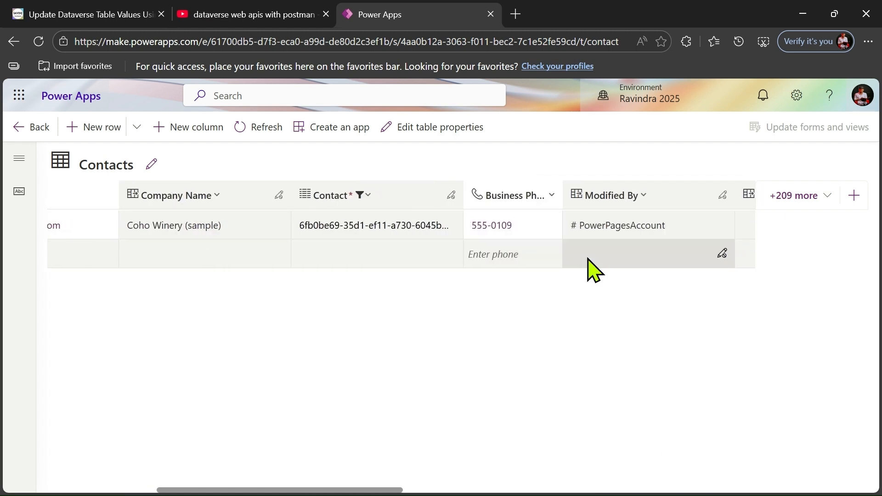
pyautogui.hscroll(3, 590, 269)
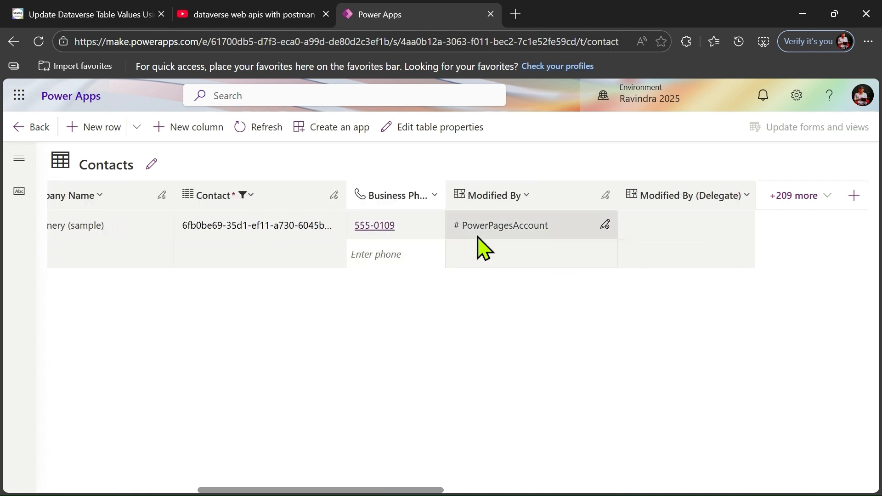
pyautogui.hscroll(12, 477, 246)
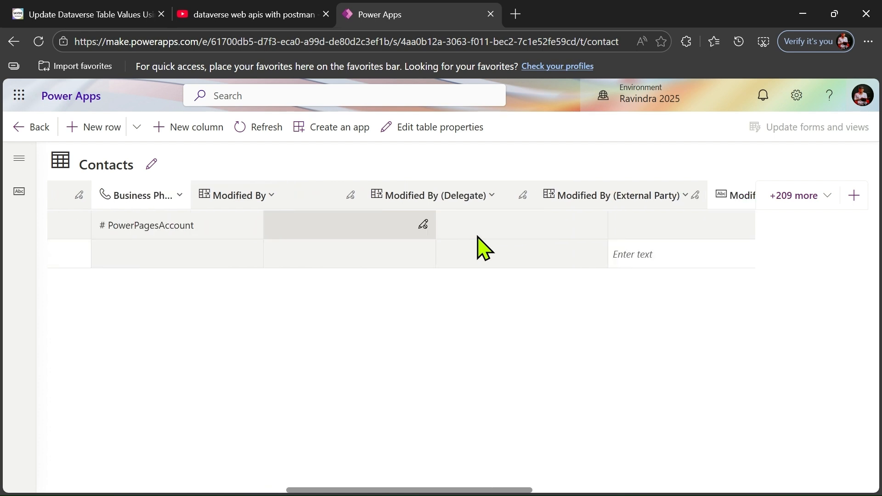
pyautogui.hscroll(7, 478, 248)
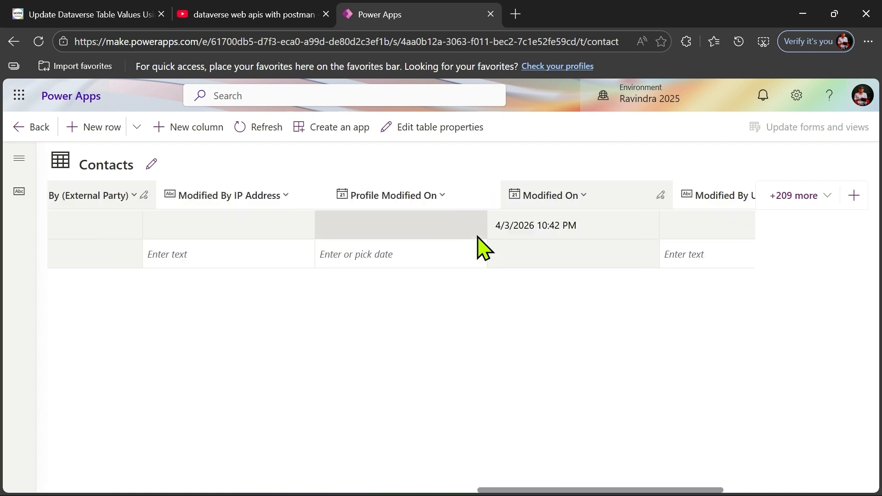
pyautogui.hscroll(-7, 477, 246)
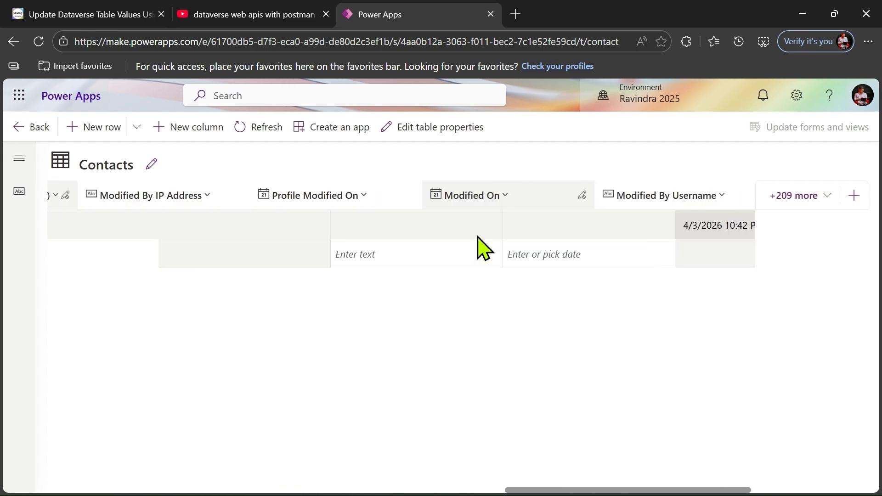
pyautogui.hscroll(-8, 478, 246)
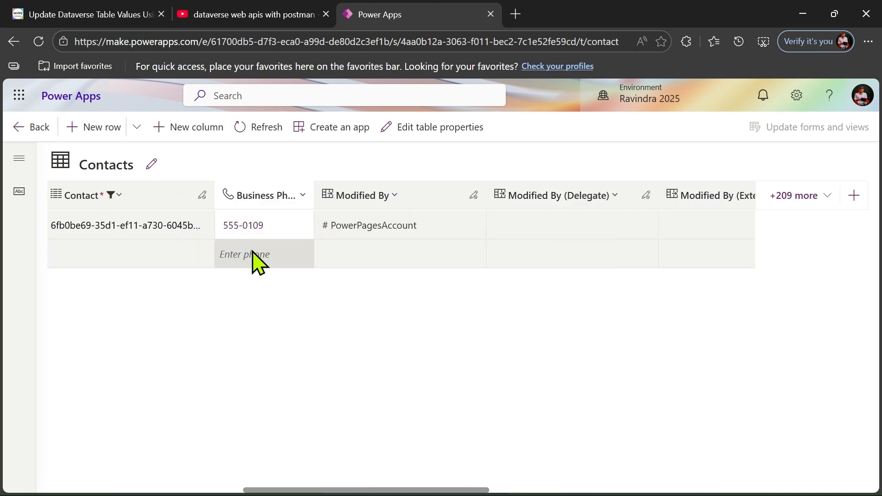